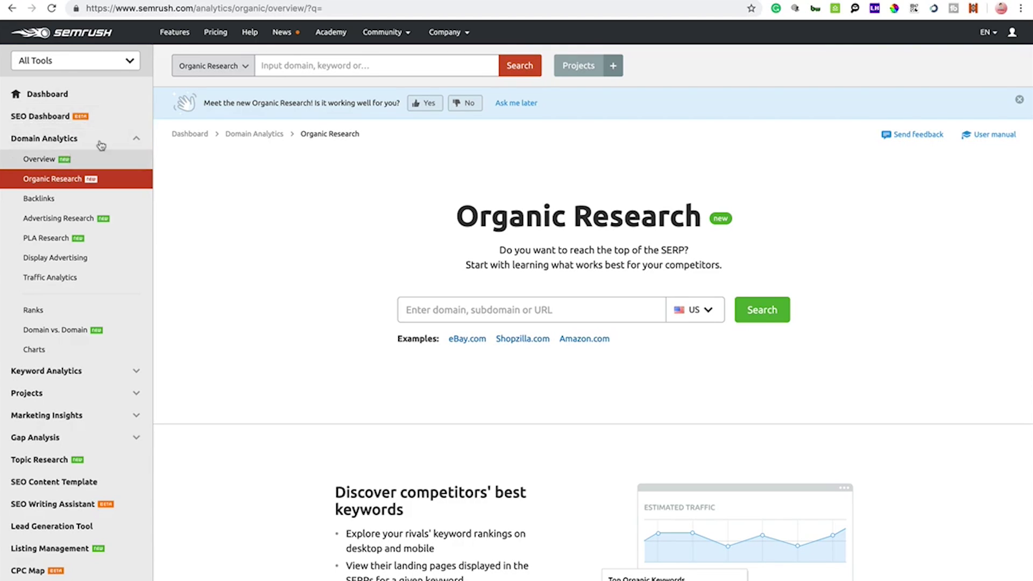
Expand the Domain Analytics tool group and locate the Organic Research tool in it
left_click(127, 141)
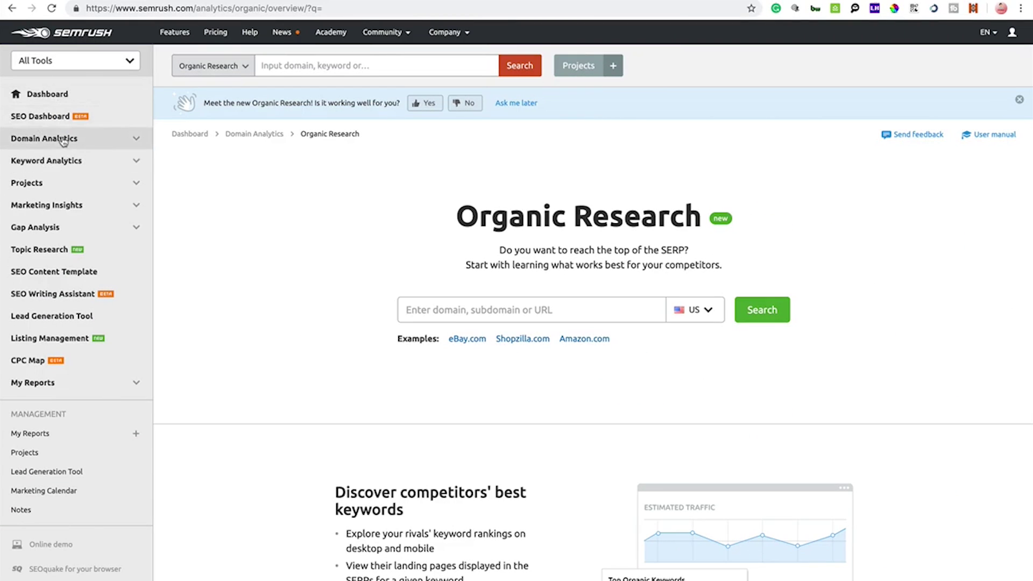
left_click(63, 141)
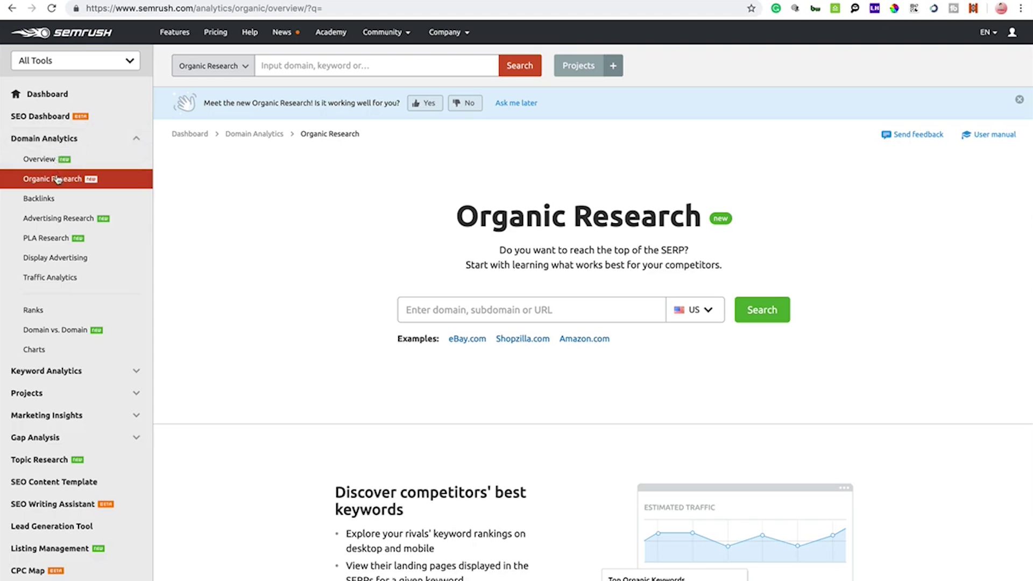
scroll(58, 181, "up", 10)
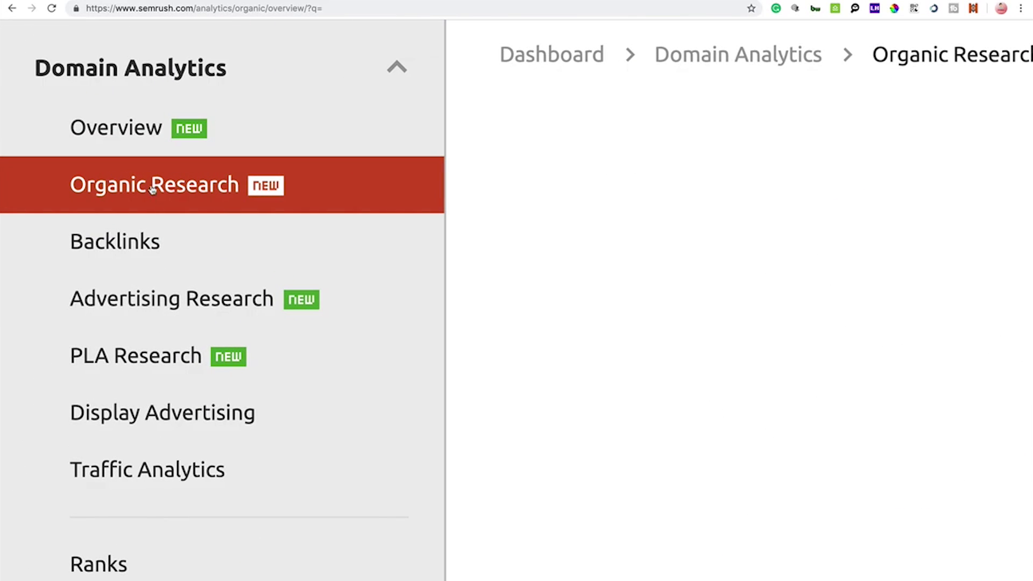
scroll(153, 188, "down", 10)
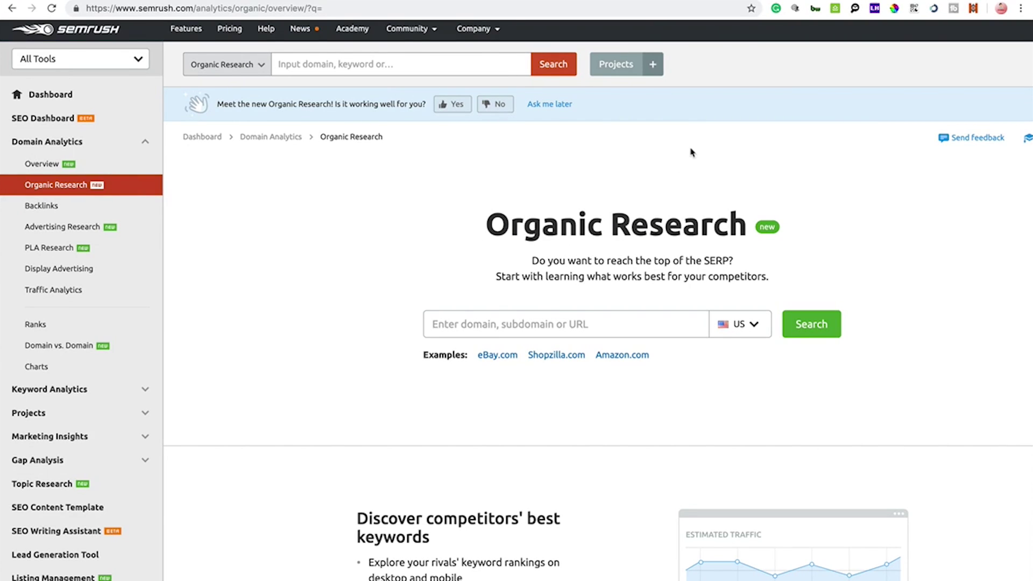
Read the Organic Research introduction on competitors' best keywords, finding new organic competitors and observing domains' position changes
left_click_drag(689, 153, 692, 577)
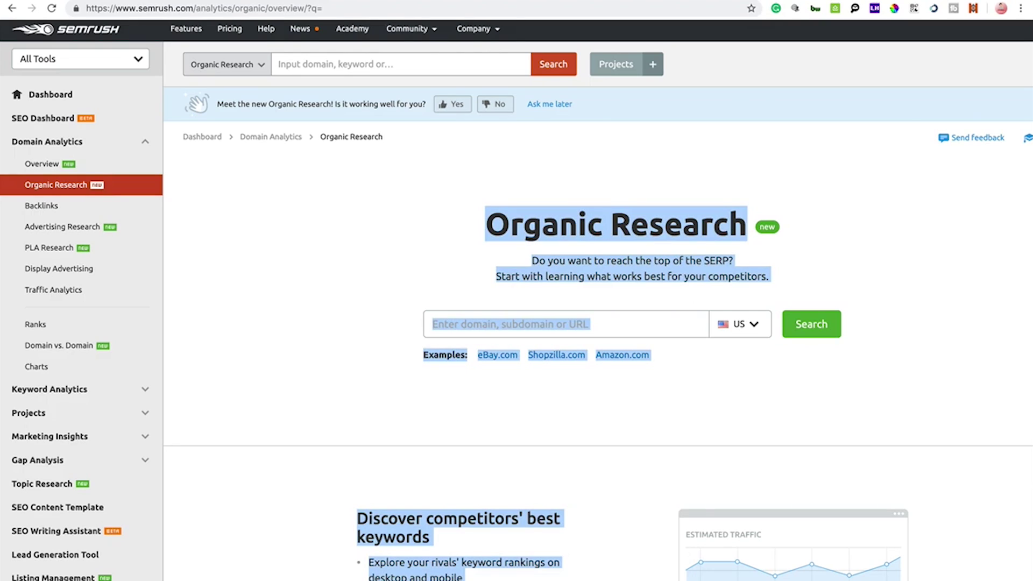
scroll(702, 578, "down", 5)
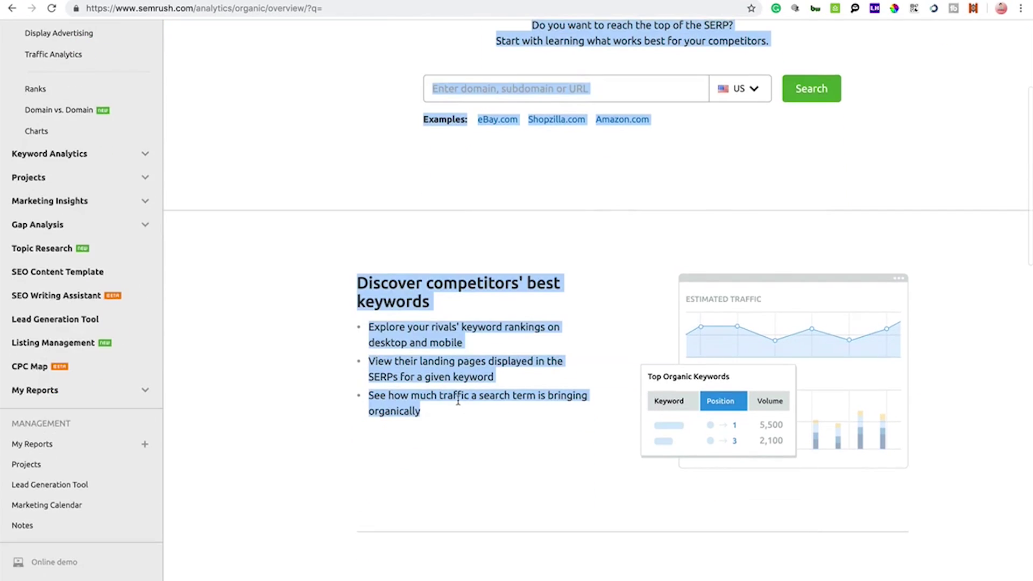
scroll(437, 401, "down", 2)
left_click(430, 411)
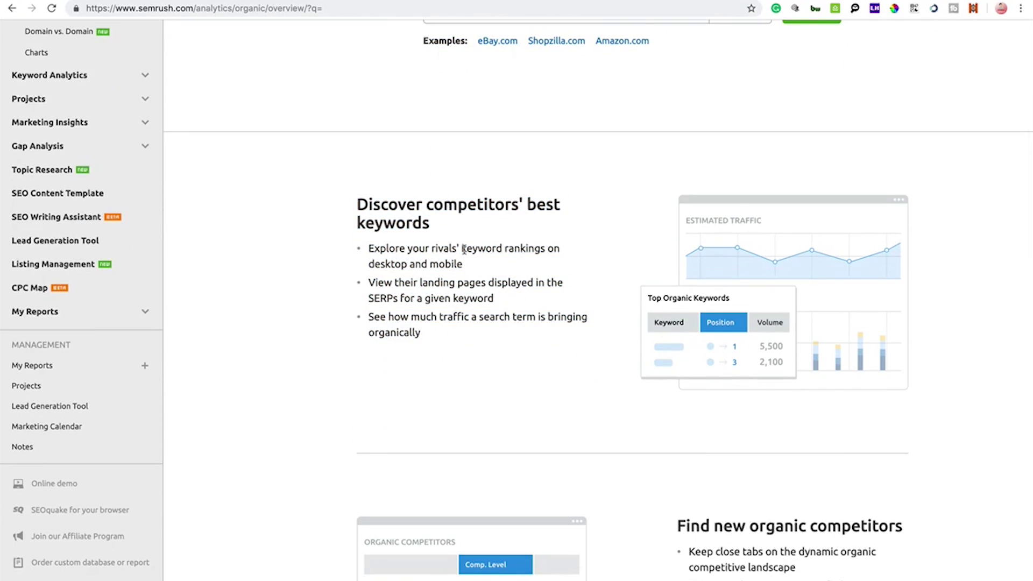
scroll(476, 222, "down", 1)
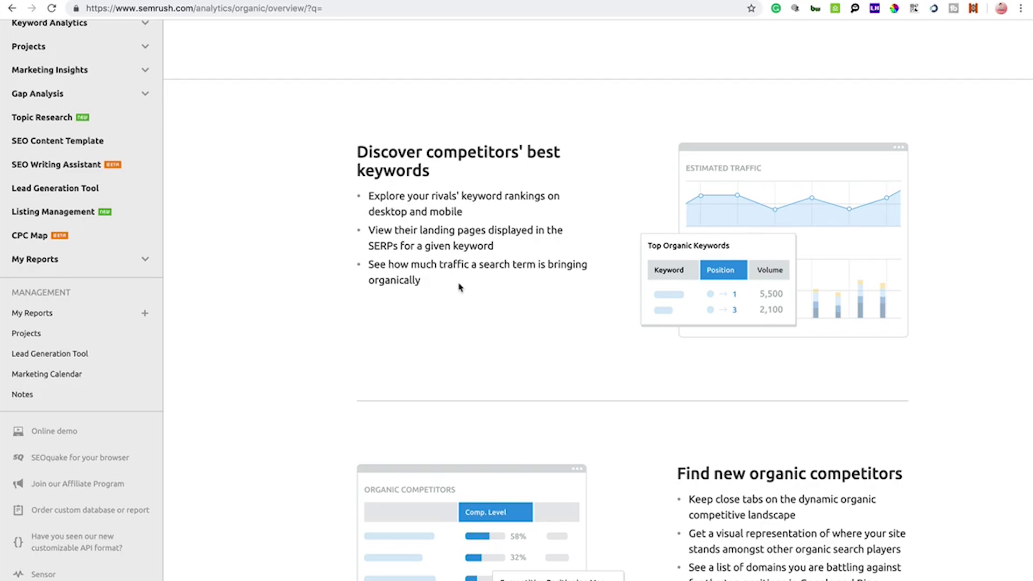
scroll(460, 287, "down", 3)
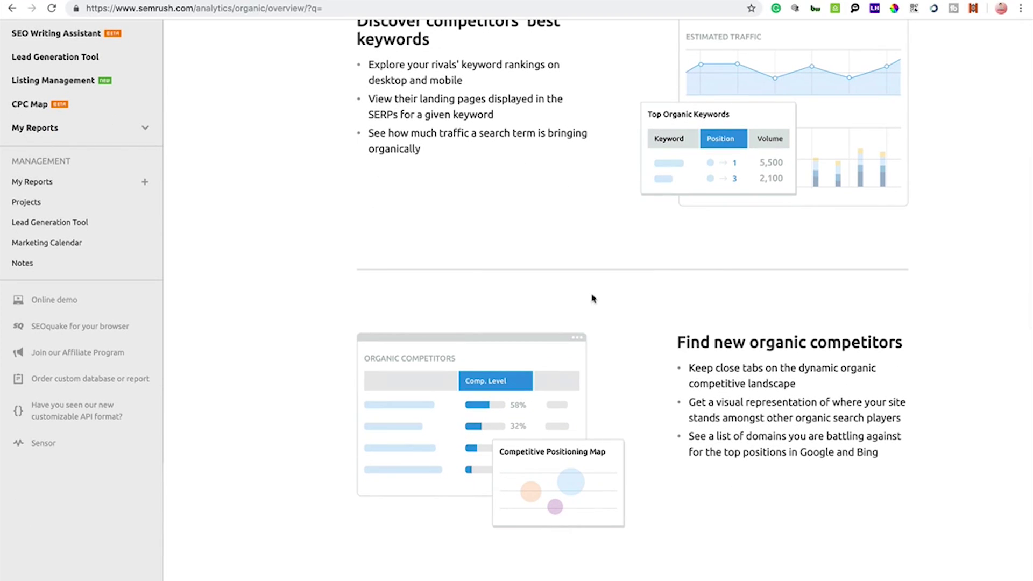
scroll(593, 299, "down", 3)
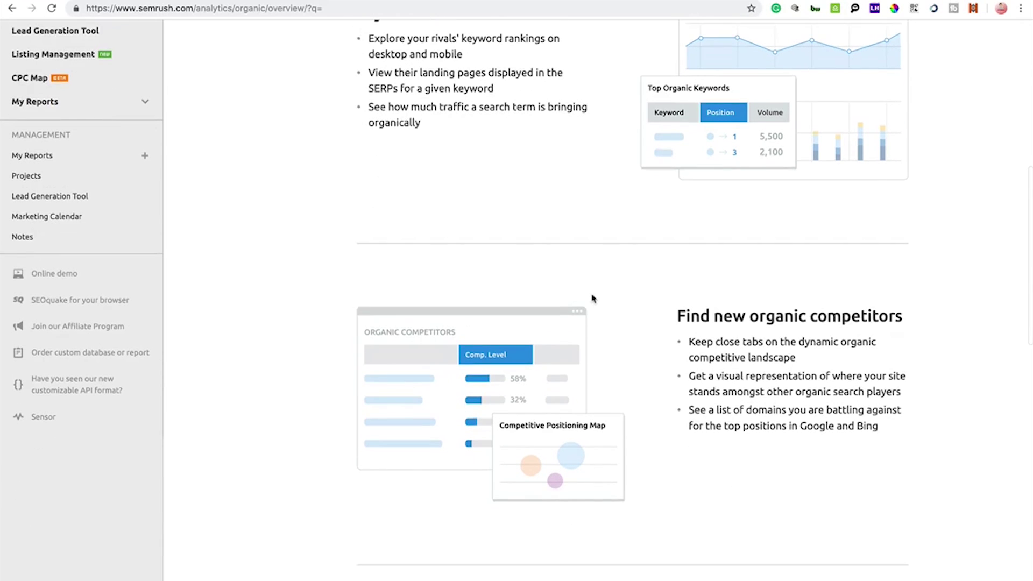
scroll(593, 299, "down", 2)
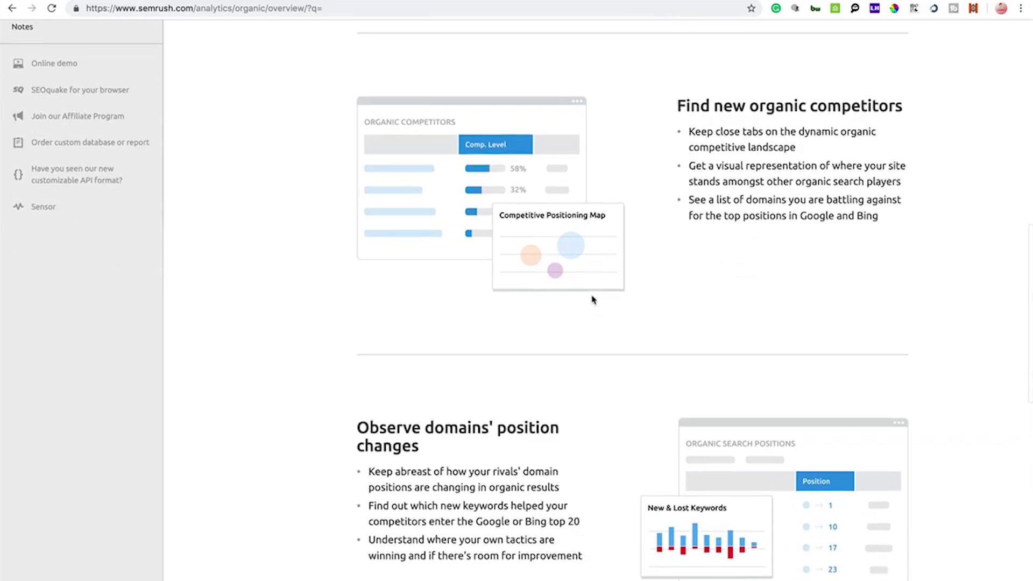
scroll(593, 300, "down", 5)
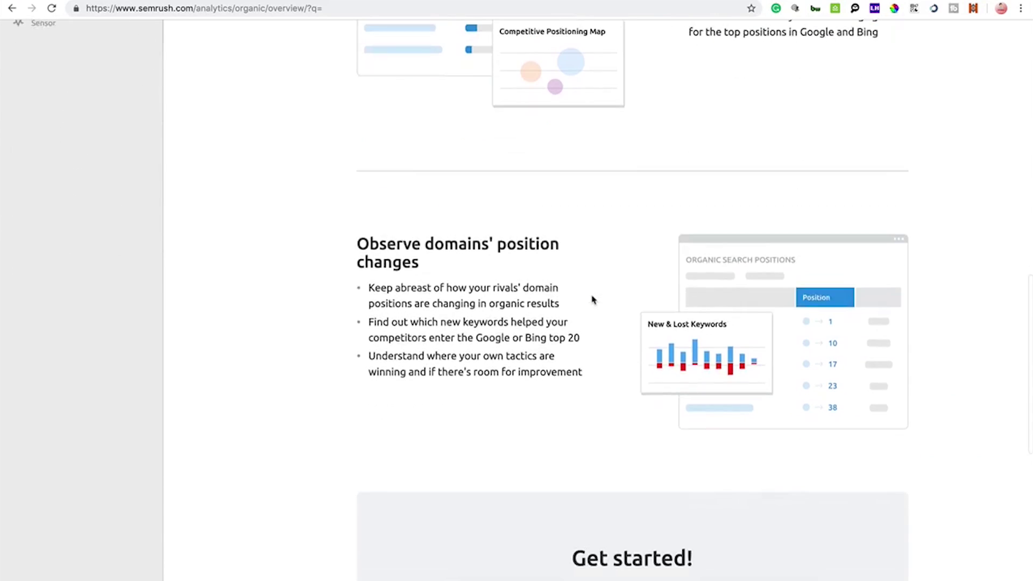
scroll(592, 300, "down", 3)
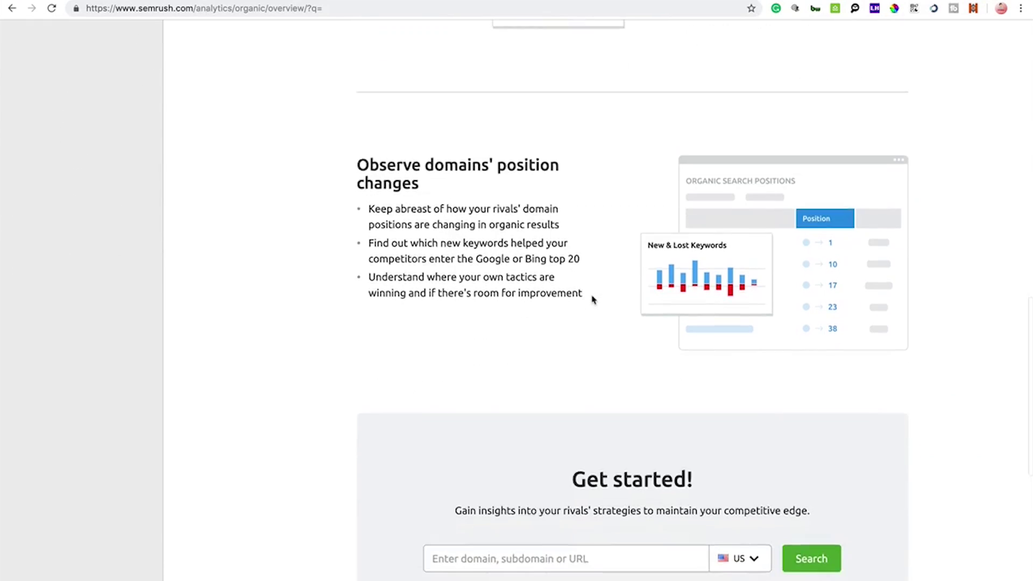
scroll(592, 300, "up", 10)
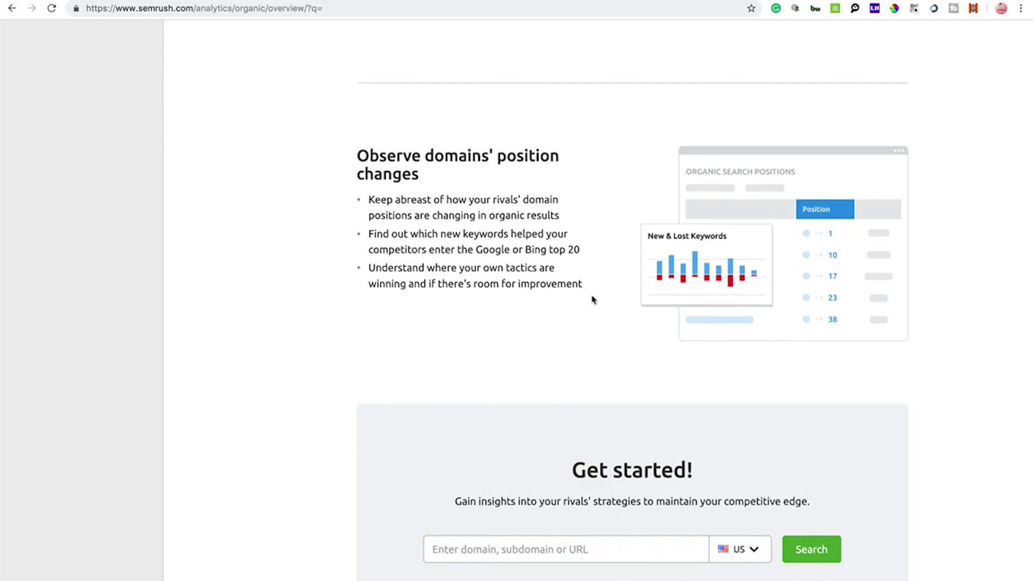
scroll(593, 300, "up", 15)
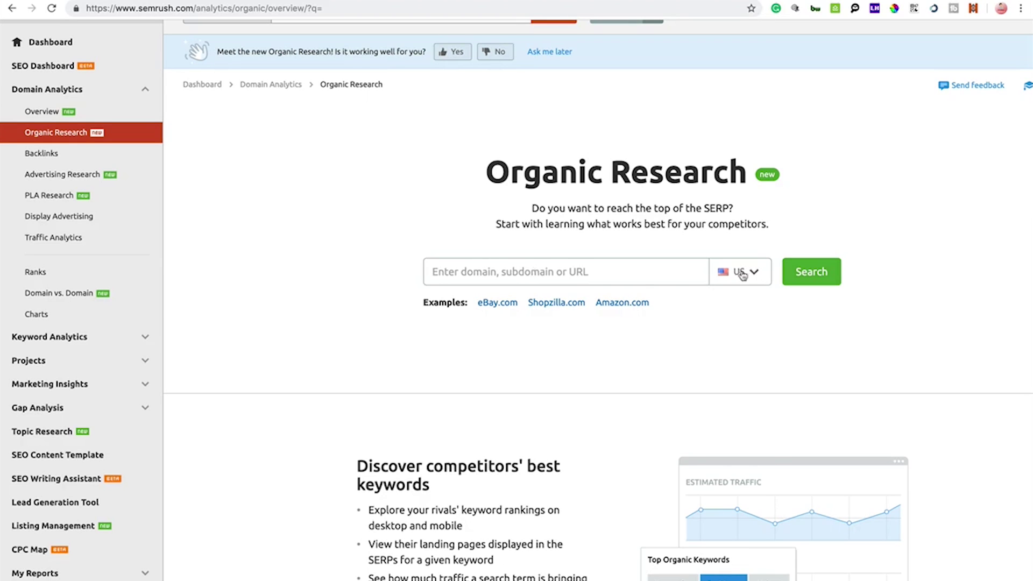
Set the country database for the organic research search to United Kingdom
scroll(746, 259, "up", 5)
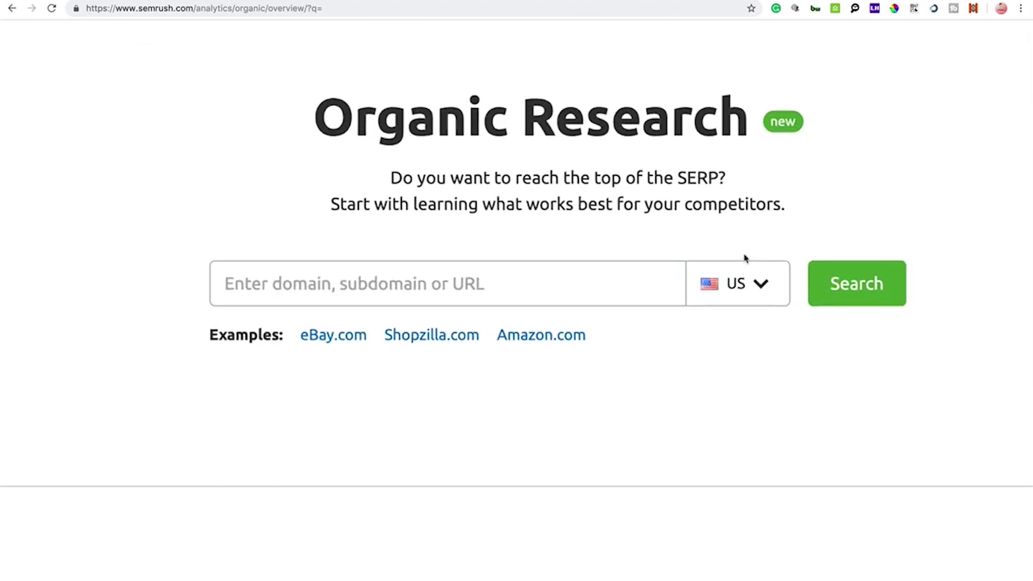
left_click(751, 285)
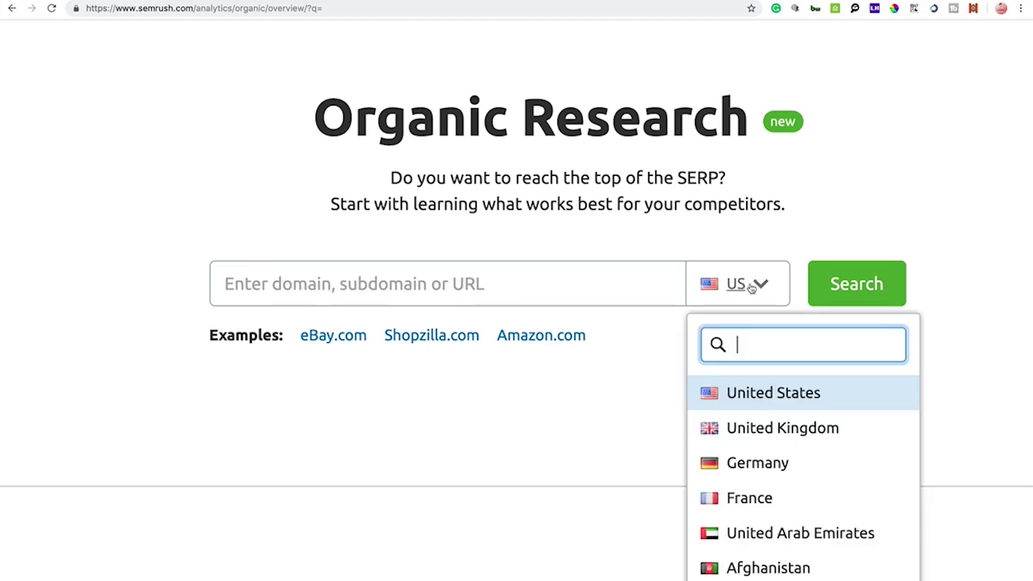
left_click(764, 426)
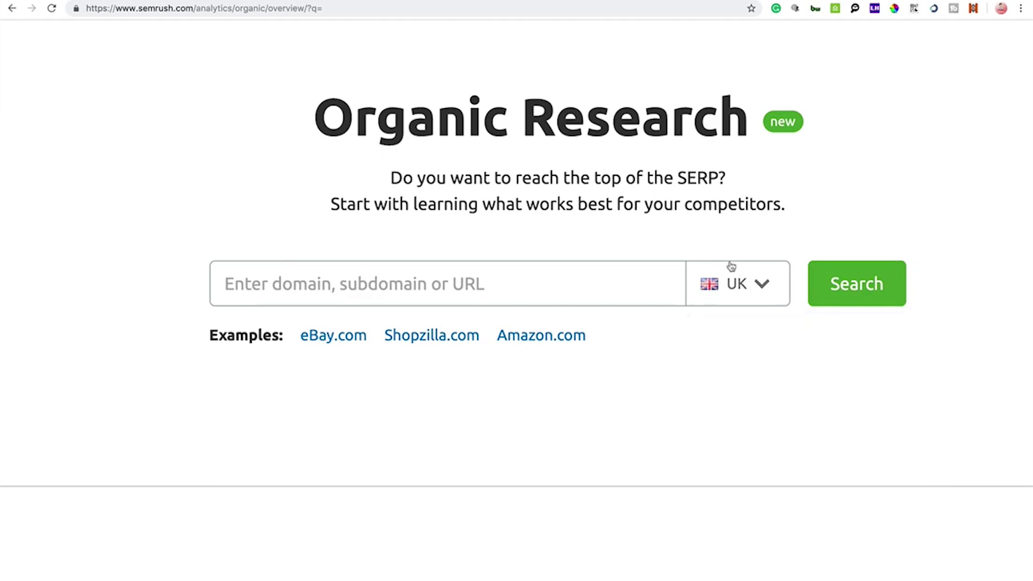
left_click(529, 280)
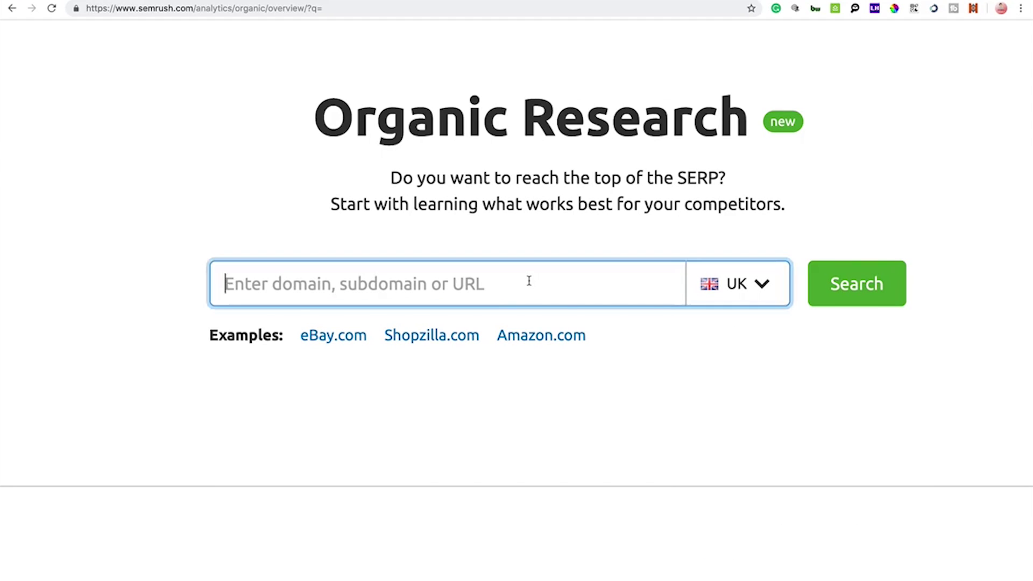
type("www.craigc")
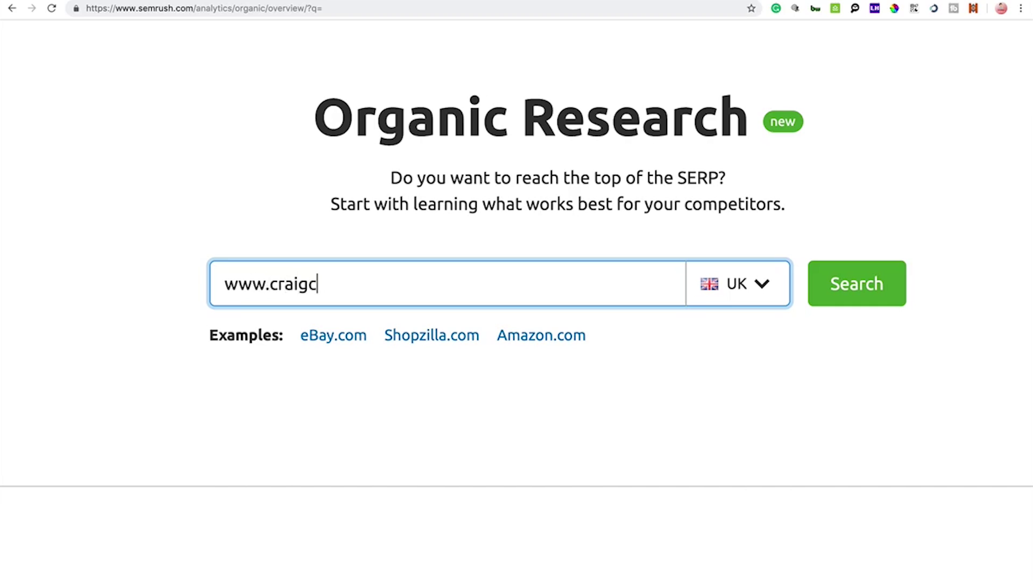
type("ampbellseo.co")
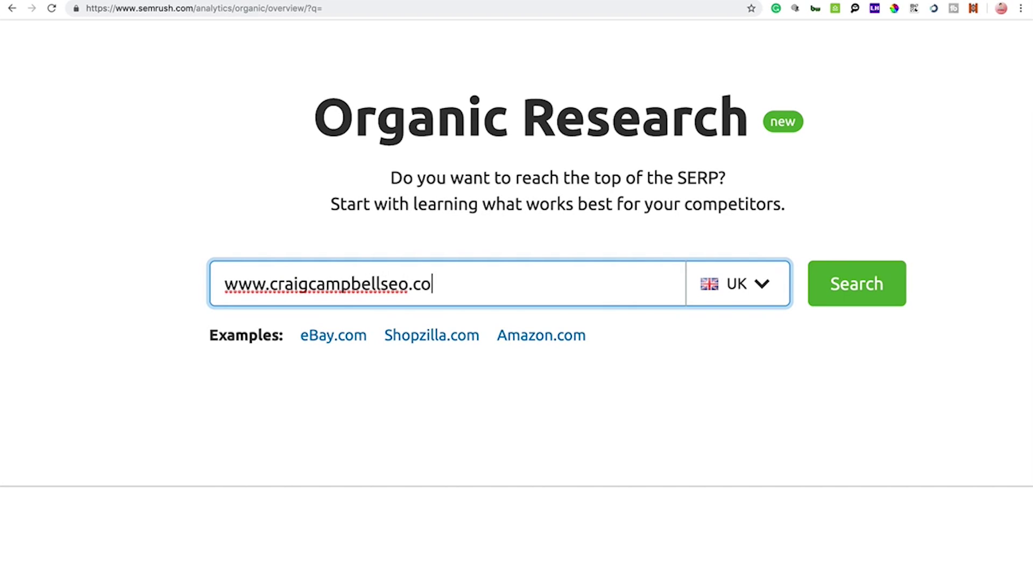
type(".juk")
key("BackSpace")
key("BackSpace")
key("BackSpace")
type("uk")
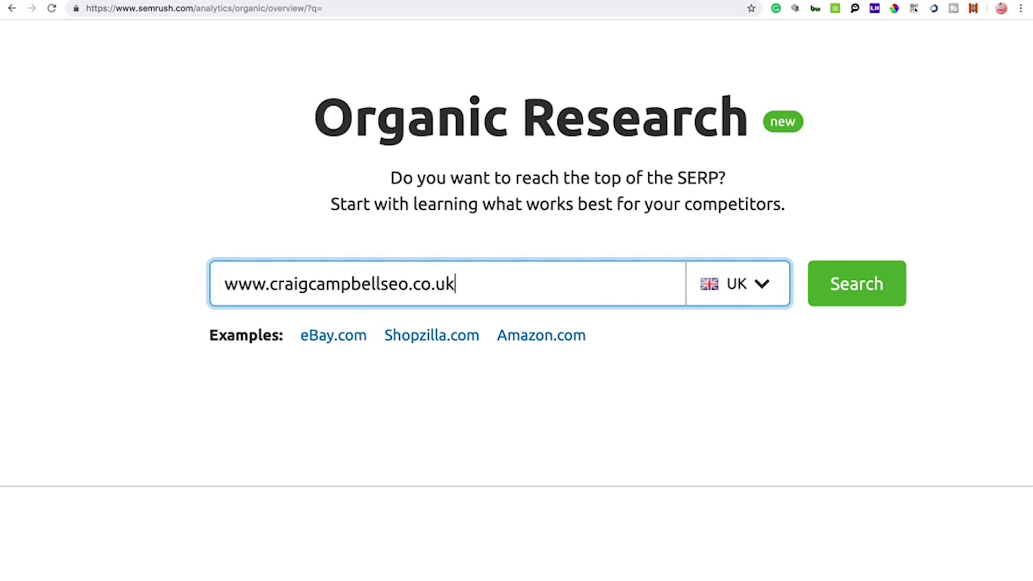
left_click(872, 280)
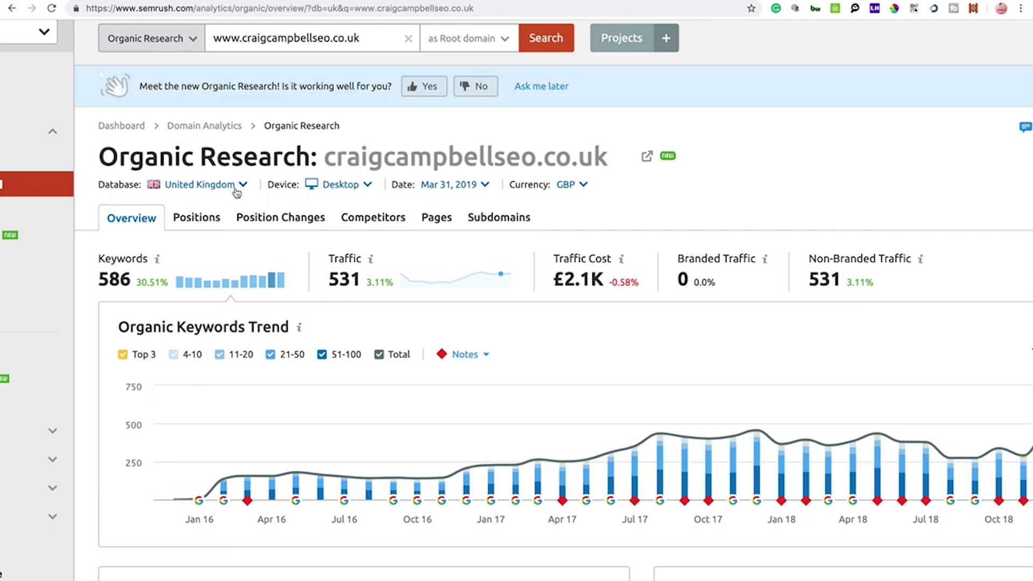
Look through the report's available database, device, date and currency options without changing any of them
scroll(237, 192, "up", 5)
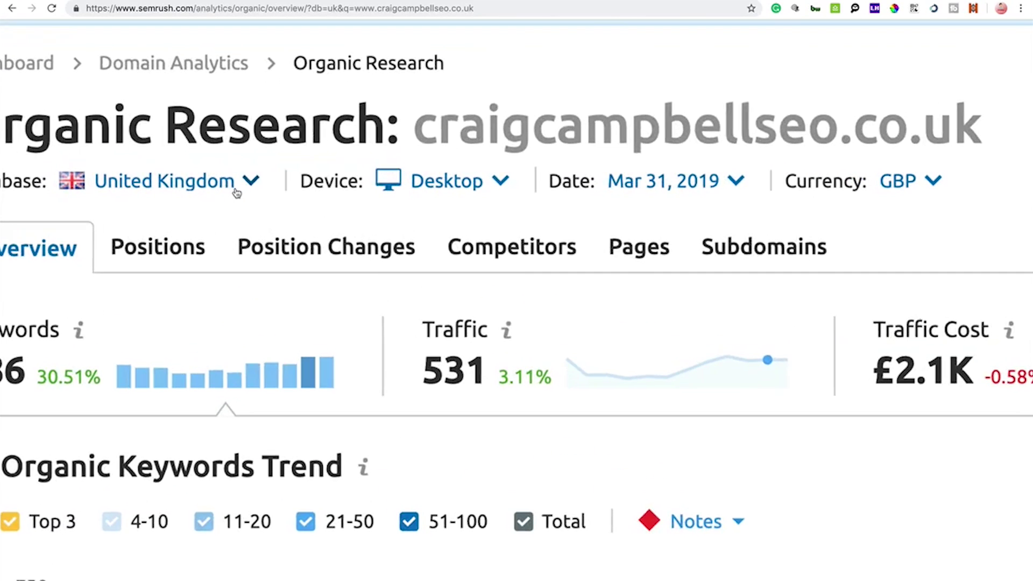
left_click(251, 180)
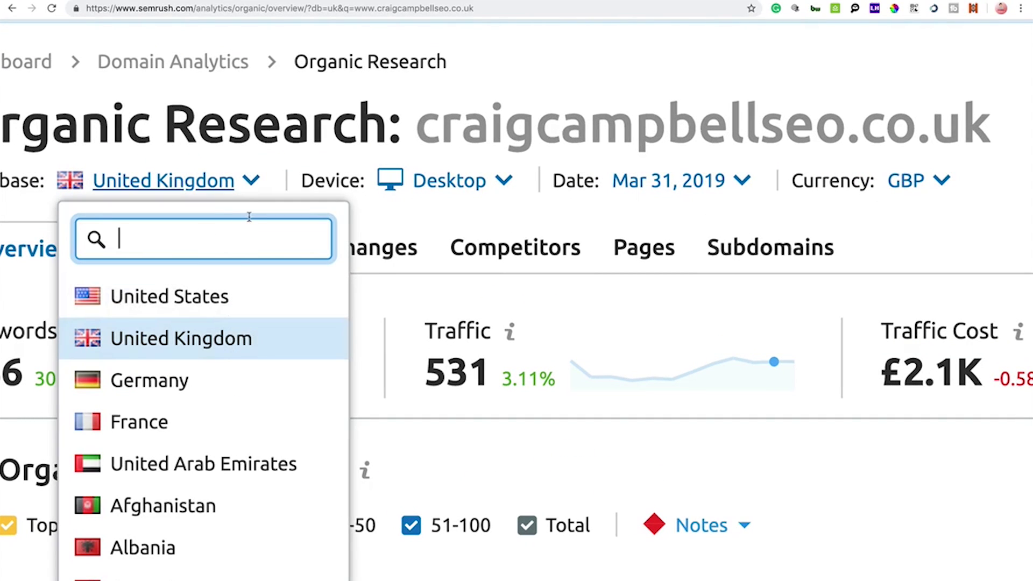
left_click(317, 141)
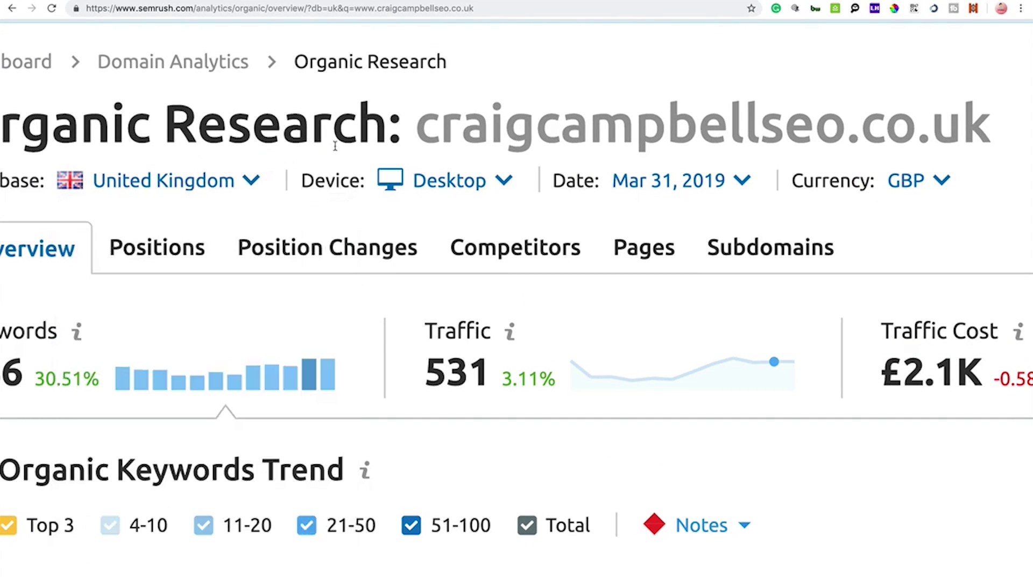
left_click(503, 183)
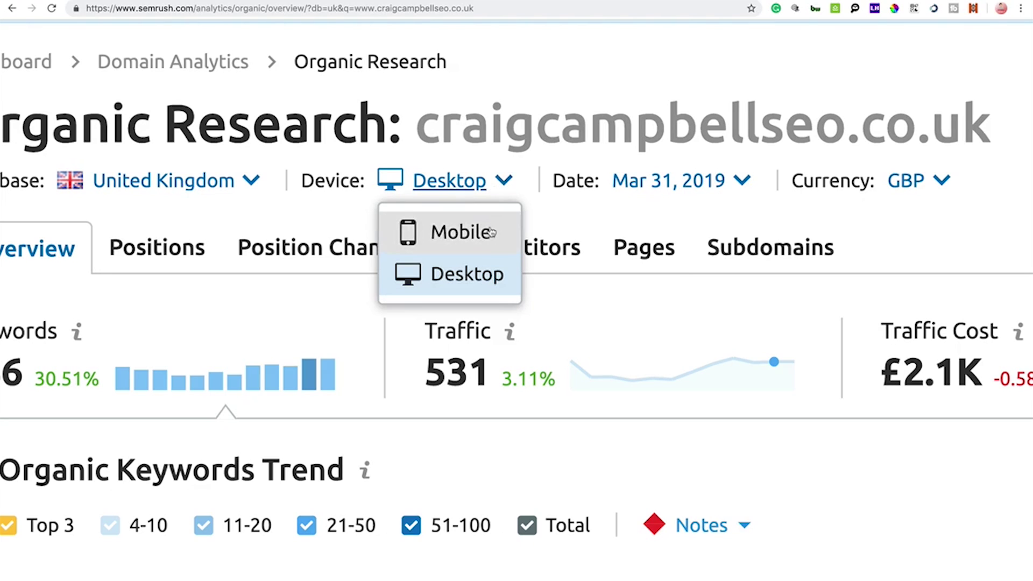
left_click(741, 181)
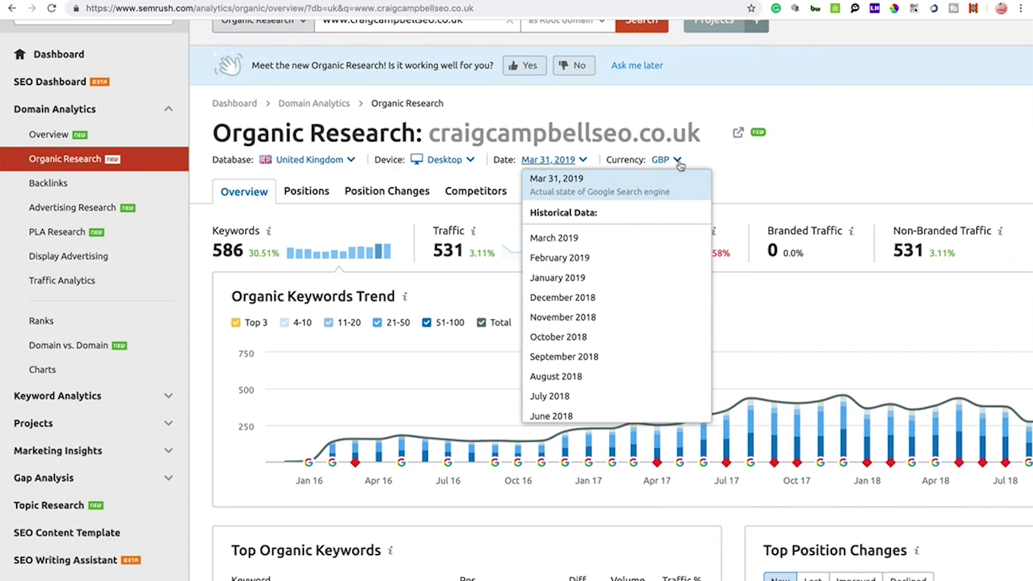
left_click(679, 161)
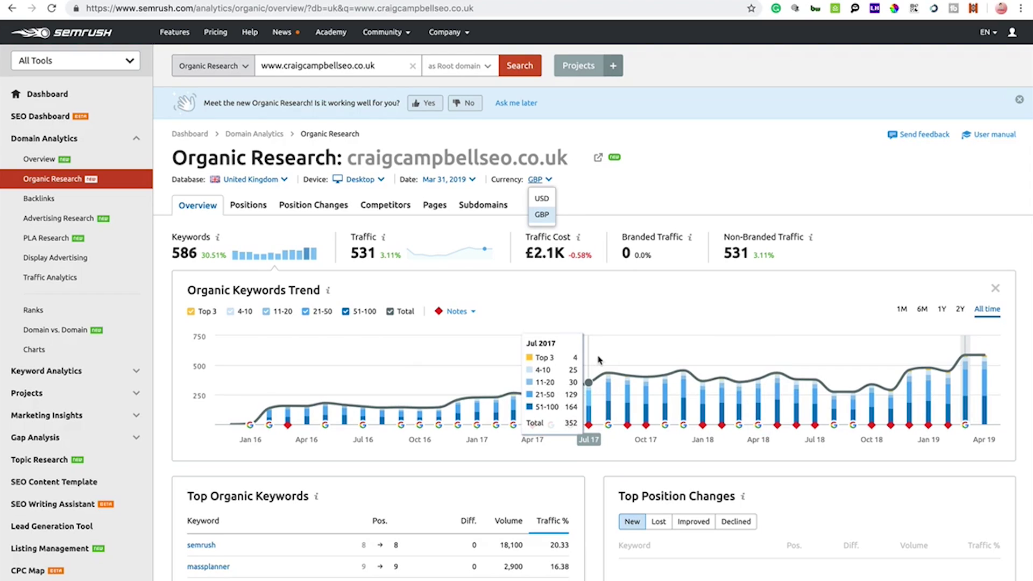
left_click(654, 289)
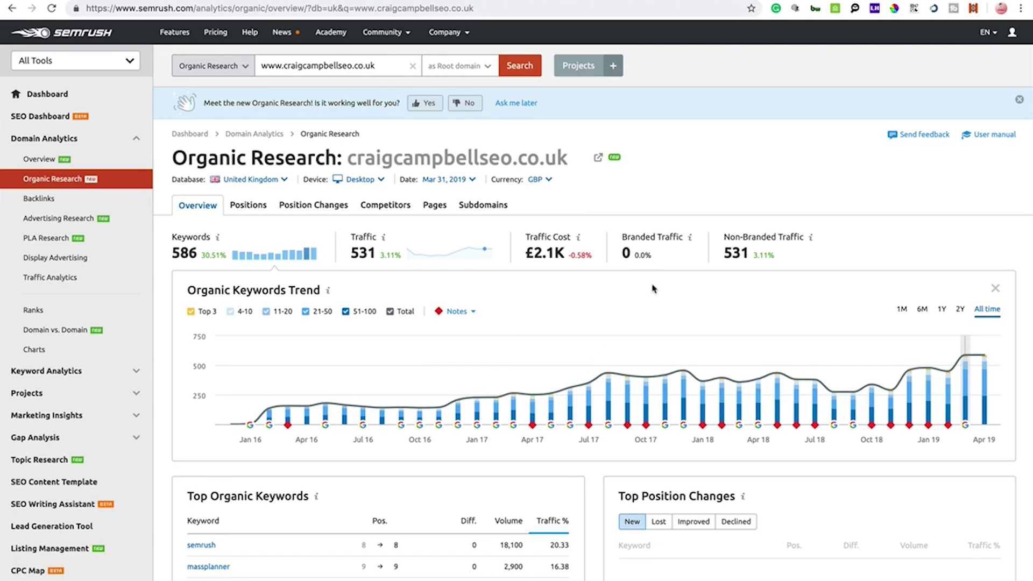
Examine the overview report's keywords trend, top organic keywords, SERP features, top pages, subdomains, main organic competitors and competitive positioning map
scroll(654, 289, "down", 3)
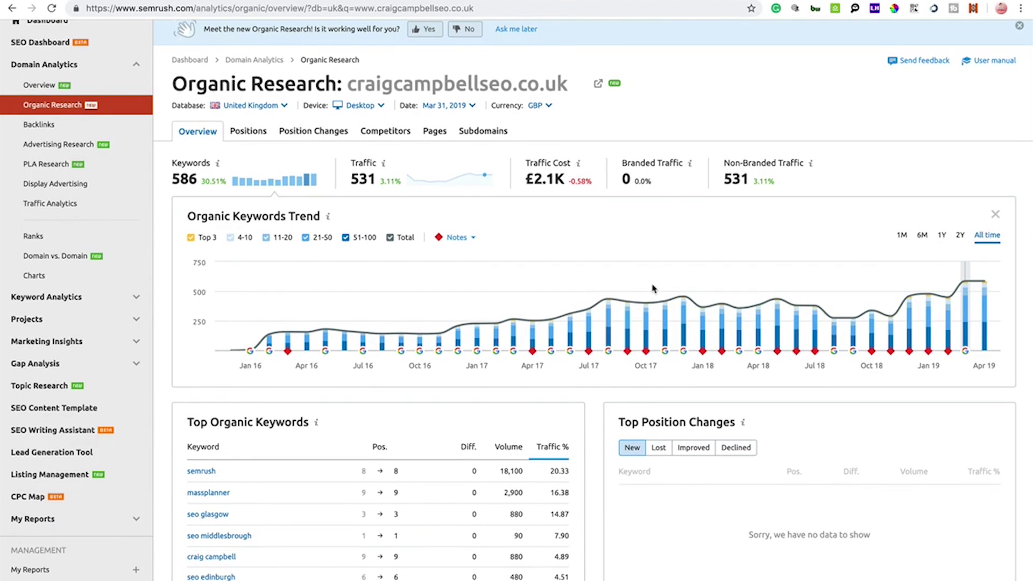
scroll(654, 289, "down", 5)
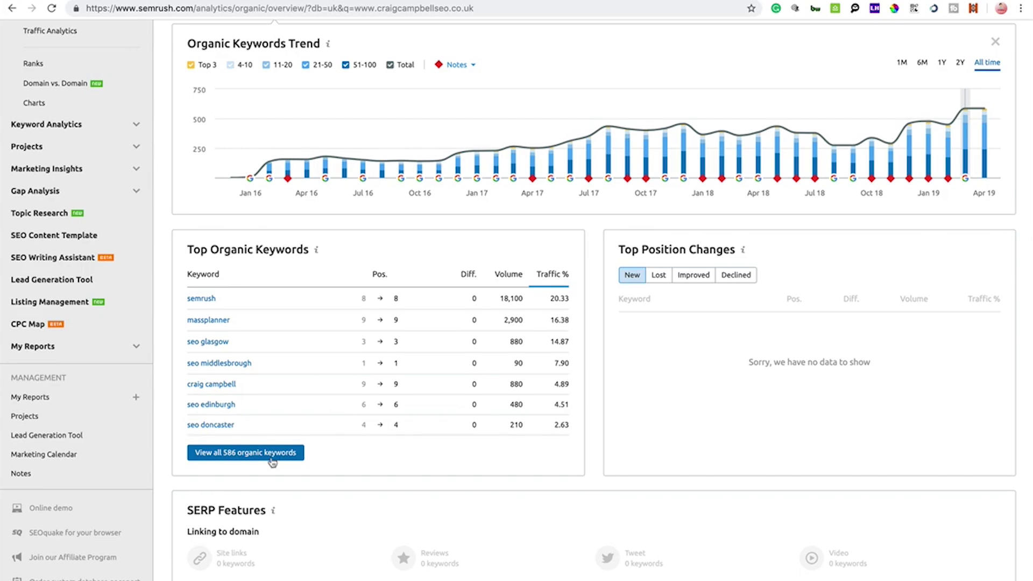
scroll(273, 462, "down", 7)
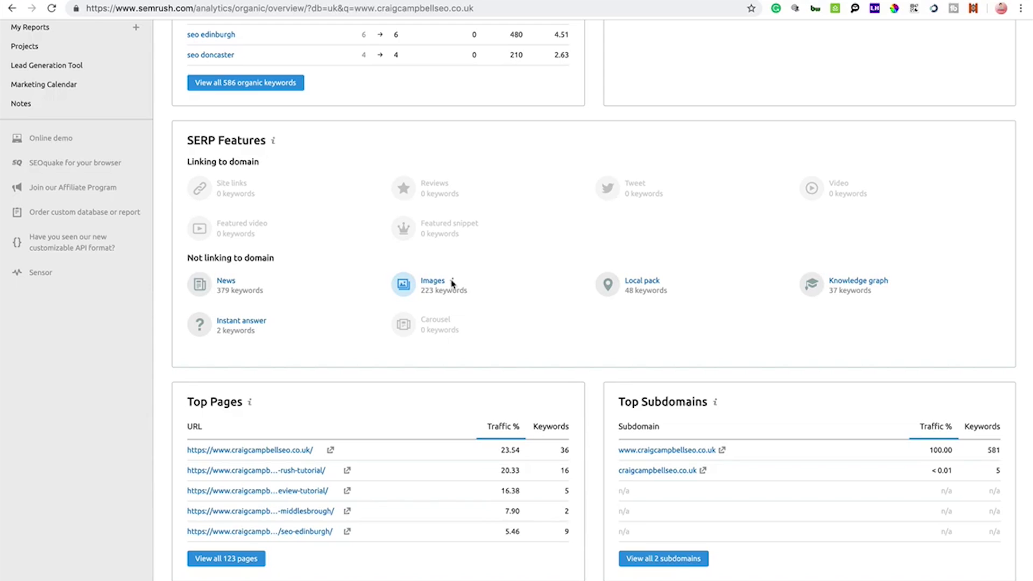
scroll(452, 284, "down", 5)
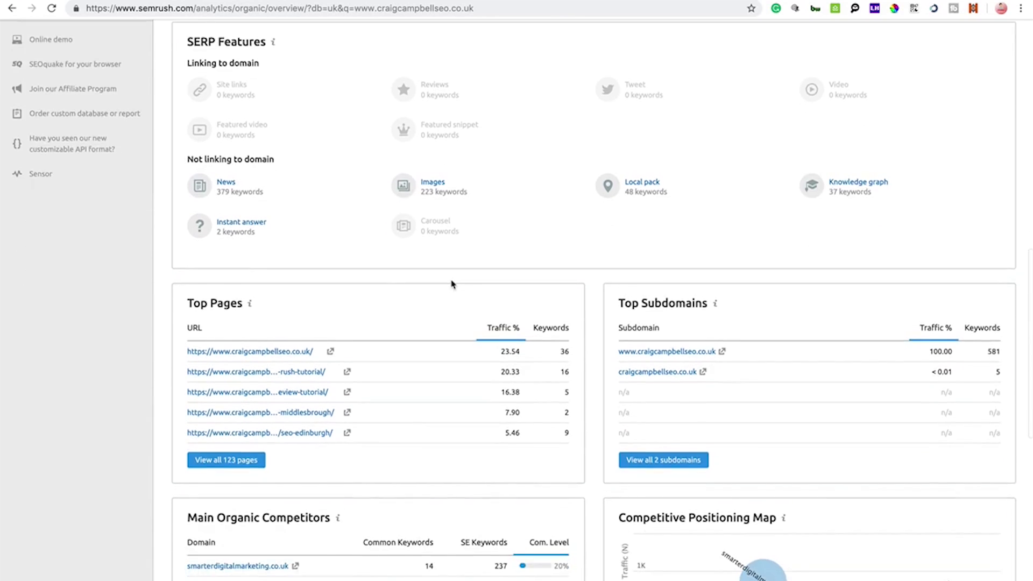
scroll(453, 285, "down", 1)
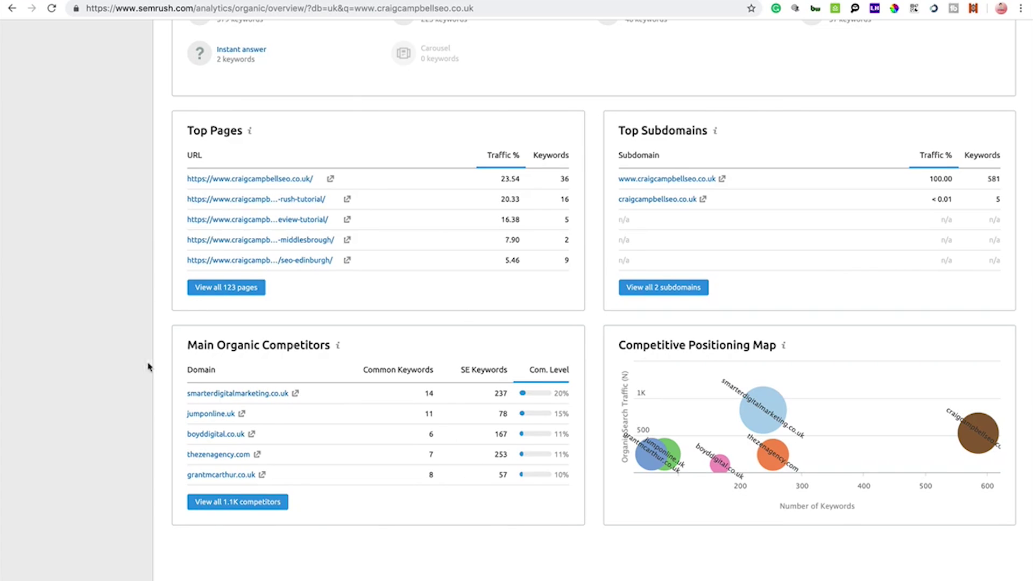
View the domain's full list of organic pages and return to the overview report
left_click(210, 286)
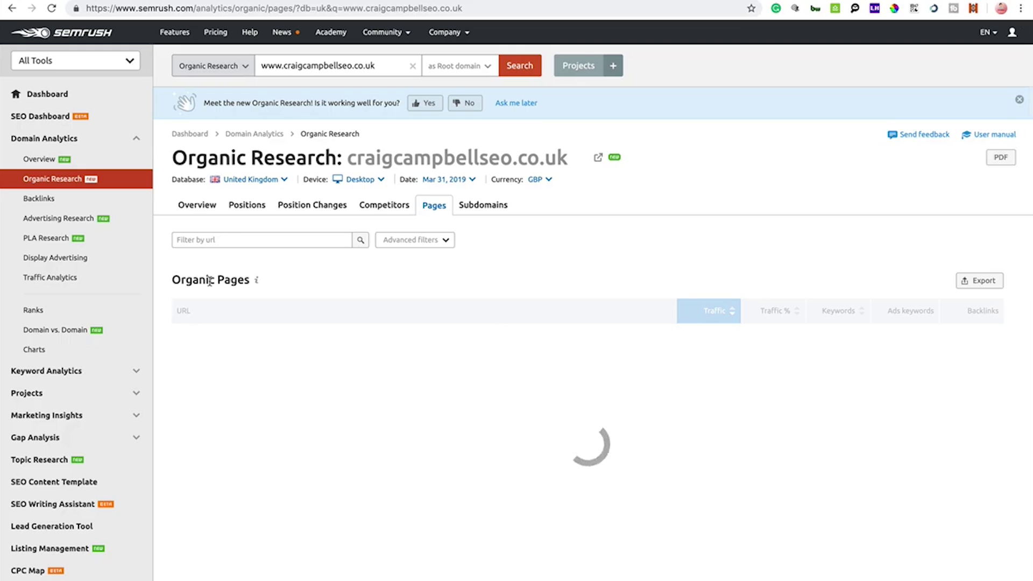
left_click(209, 209)
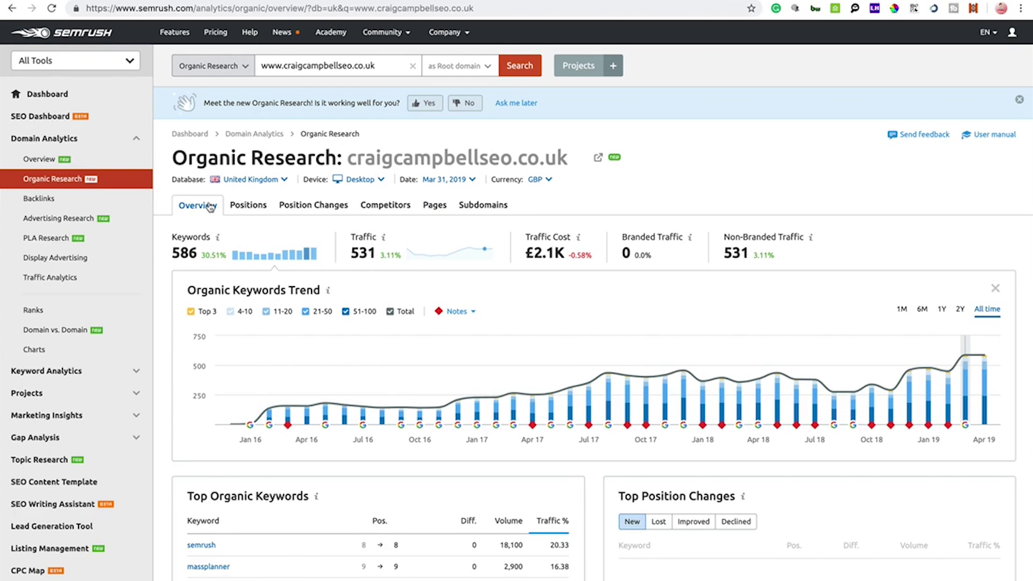
Open the organic search positions report for the domain
scroll(207, 210, "down", 1)
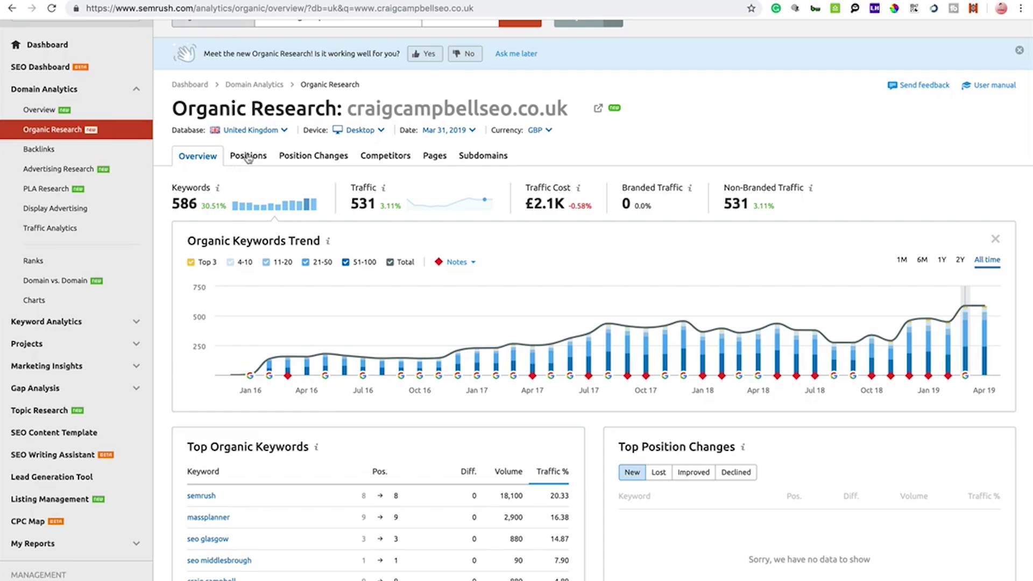
scroll(248, 158, "up", 5)
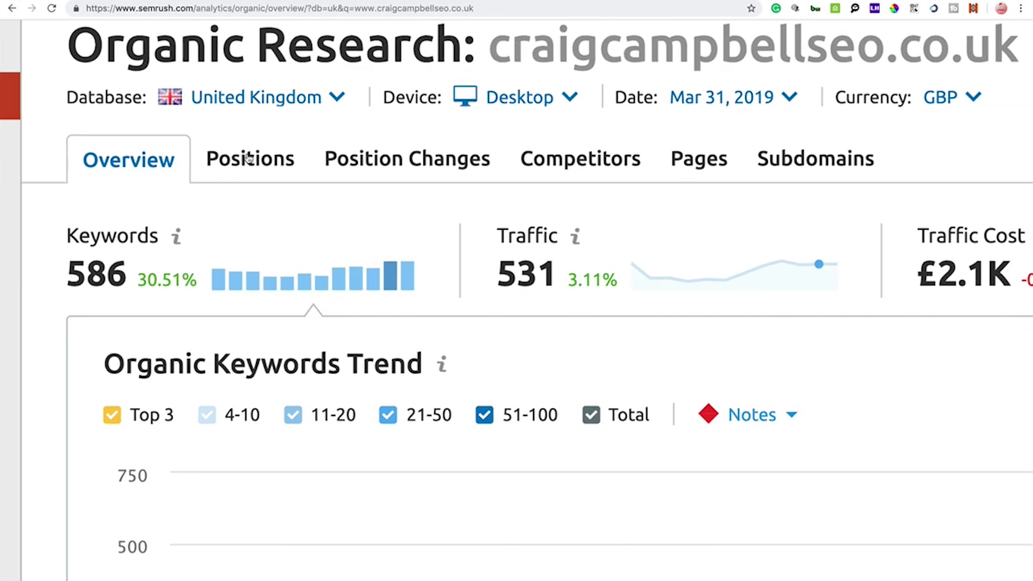
scroll(248, 159, "down", 5)
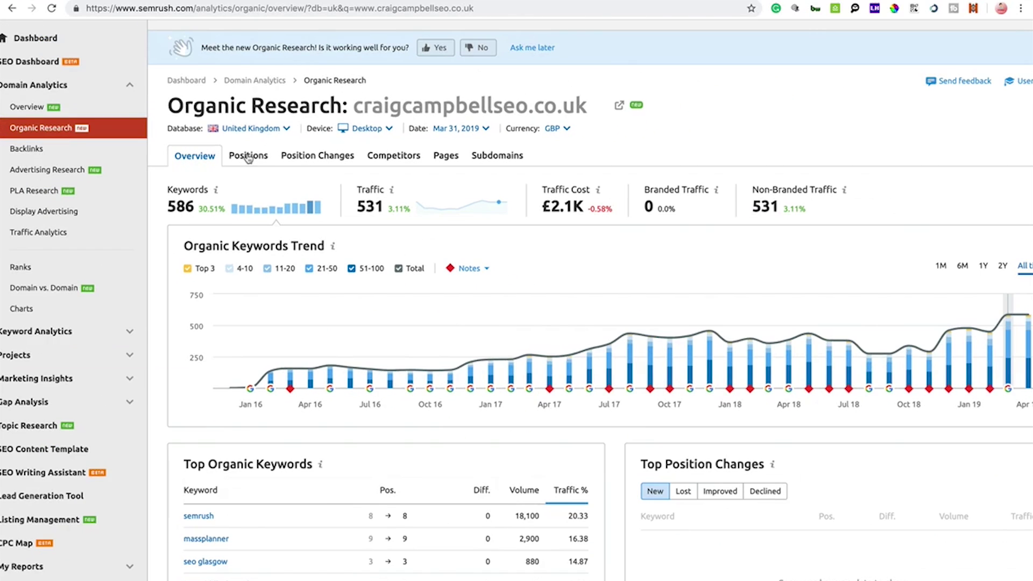
left_click(248, 156)
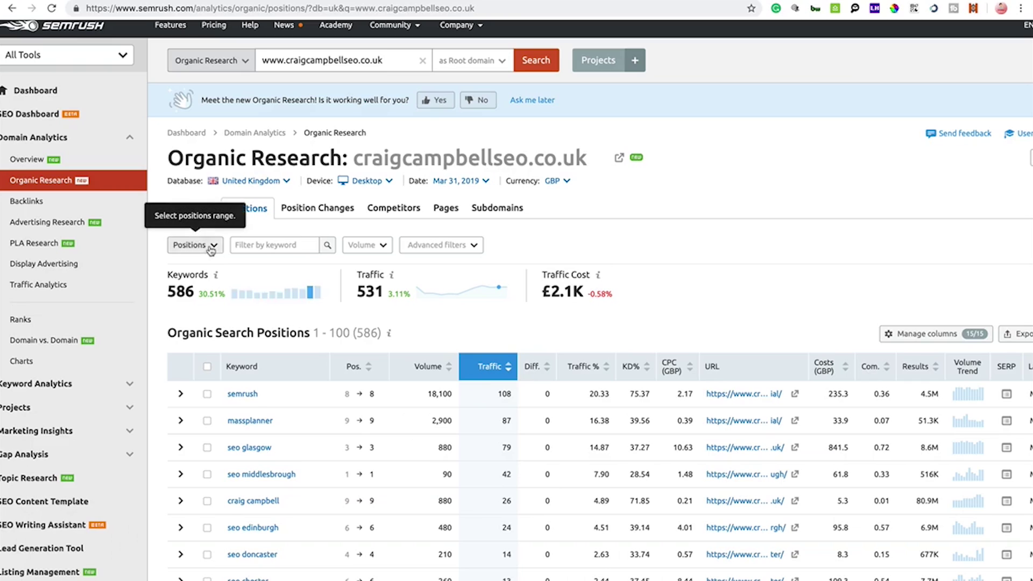
Filter the organic search positions table to keywords ranking in the Top 10
scroll(211, 249, "up", 3)
scroll(211, 249, "up", 2)
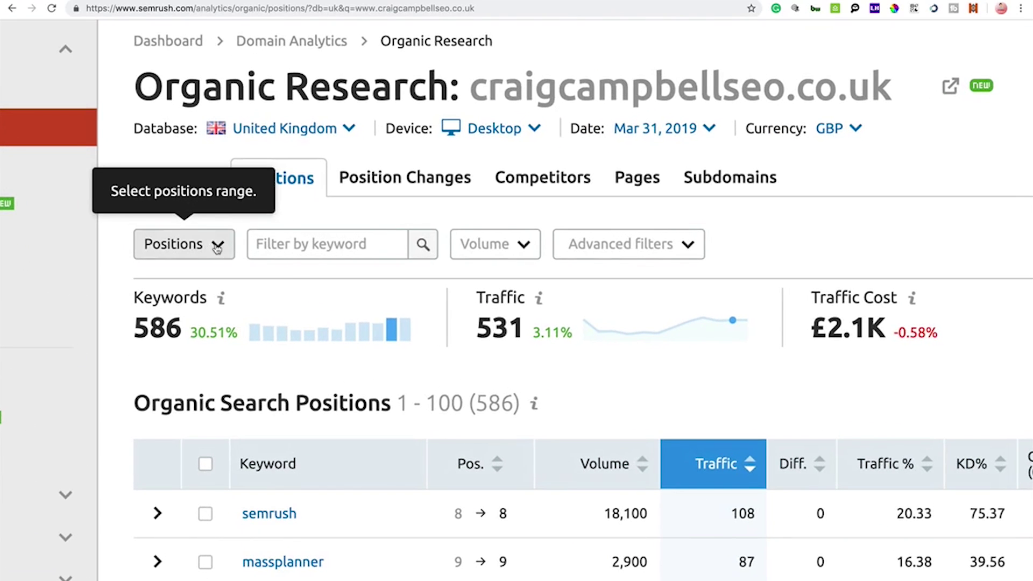
left_click(212, 246)
left_click(192, 348)
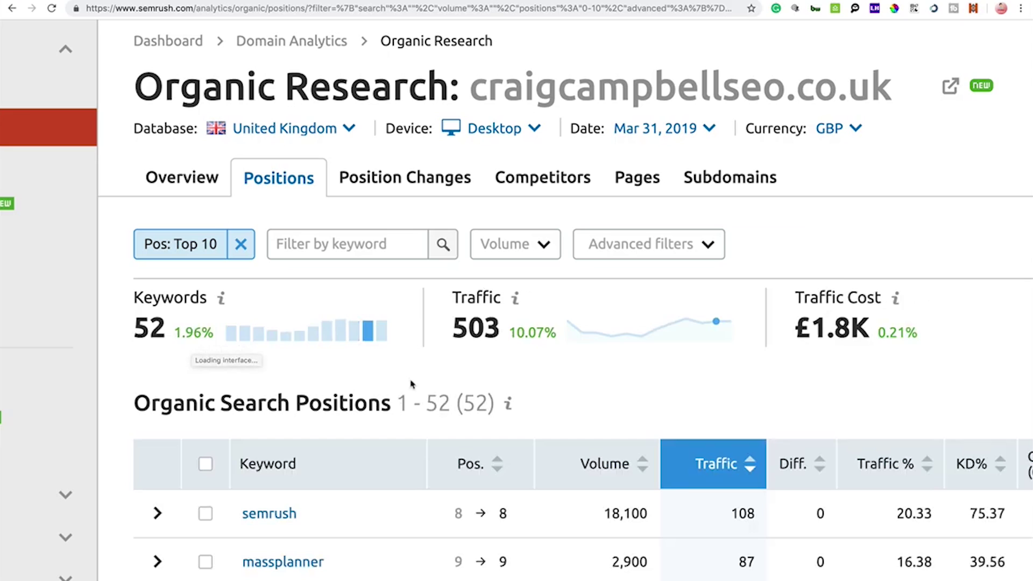
Look through the volume, advanced and keyword filter options and remove the Top 10 position filter
left_click(526, 246)
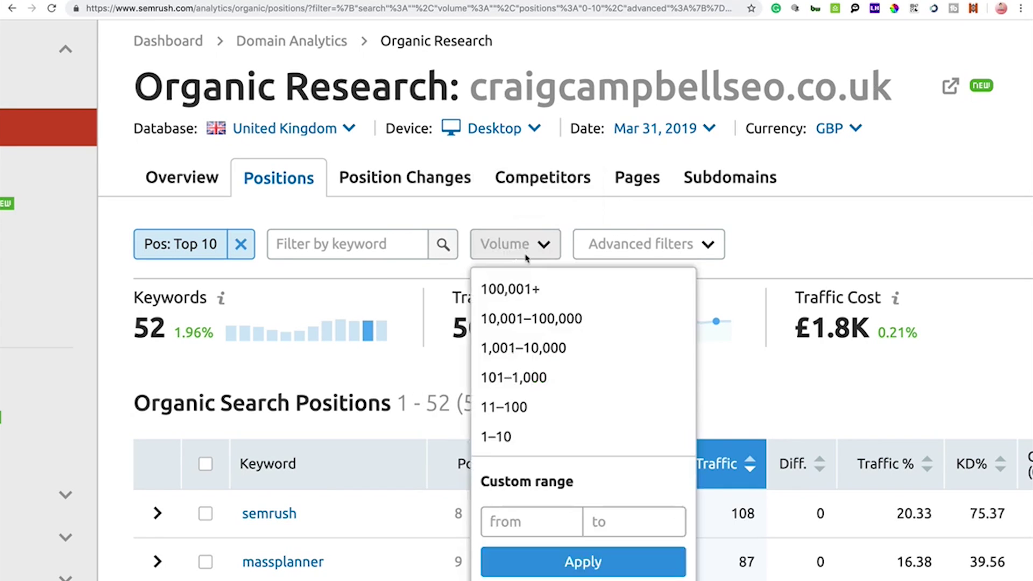
left_click(708, 246)
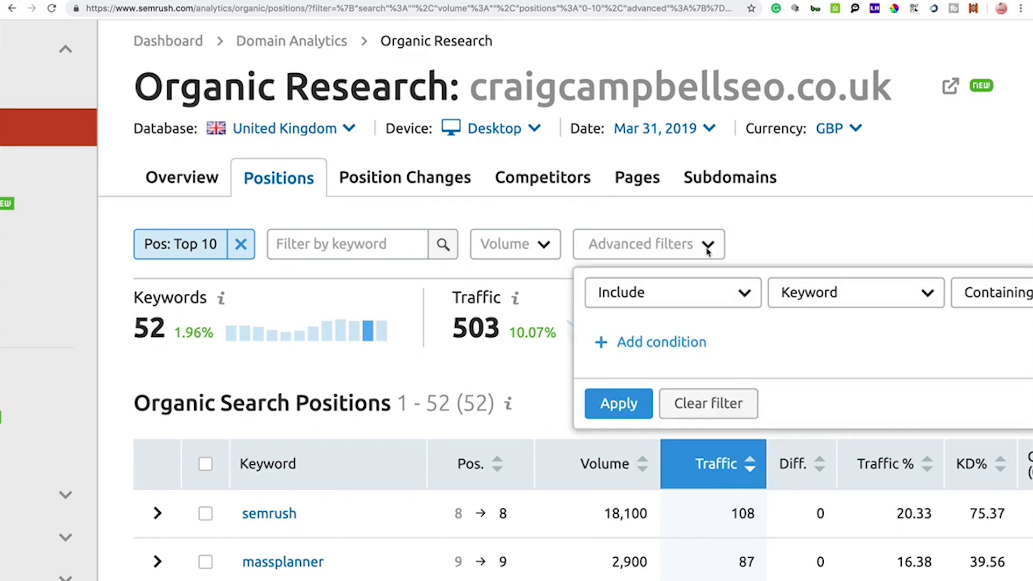
left_click(391, 247)
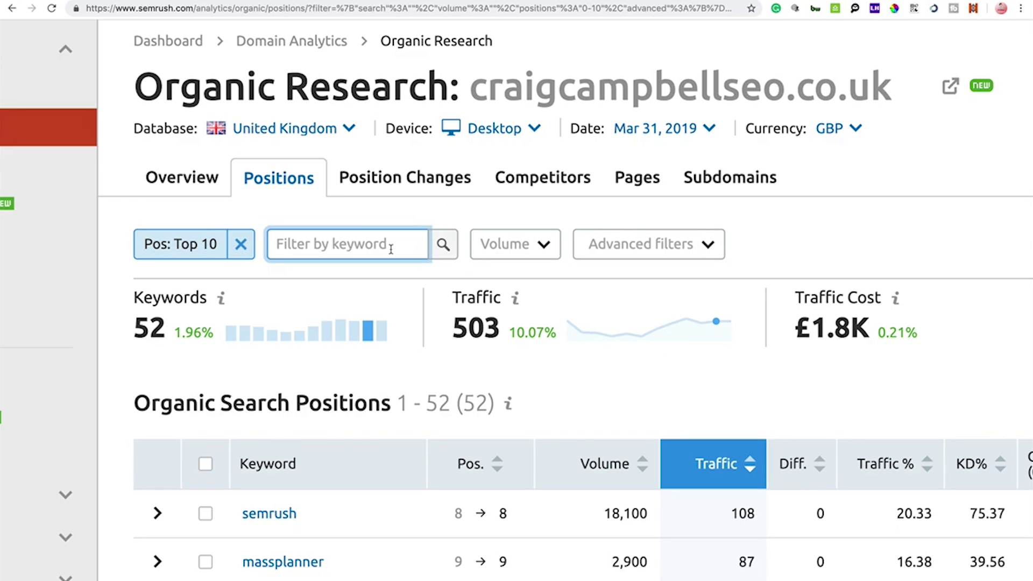
left_click(235, 244)
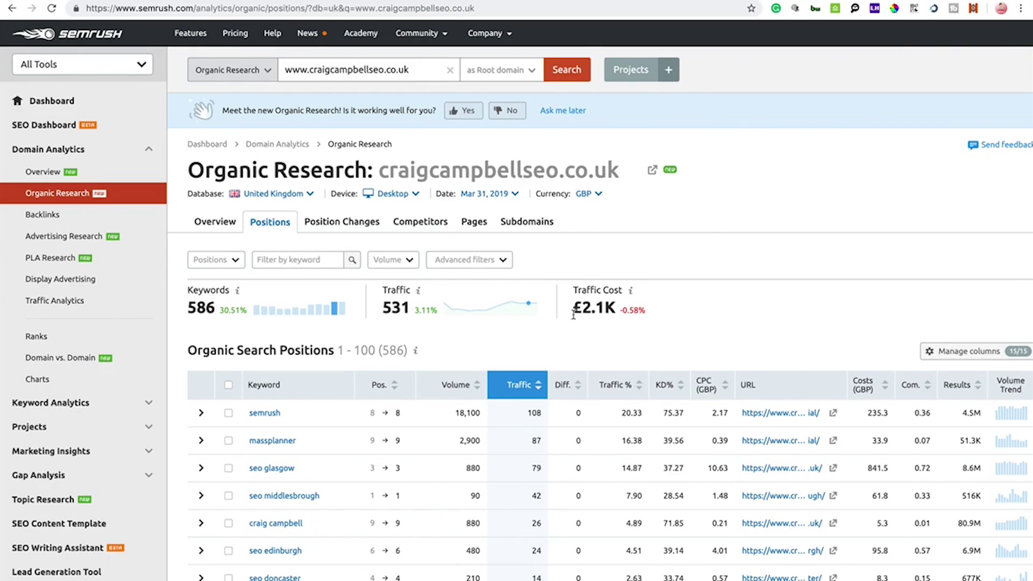
Hide the Traffic %, CPC, Costs, Com. and Results columns of the positions table and move Volume after Traffic
scroll(574, 314, "down", 4)
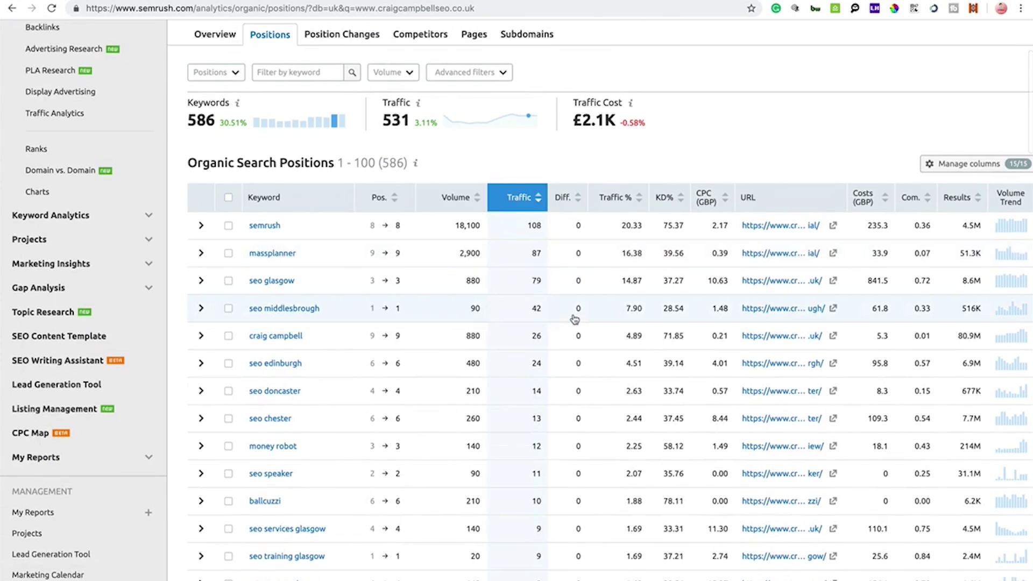
scroll(575, 319, "down", 1)
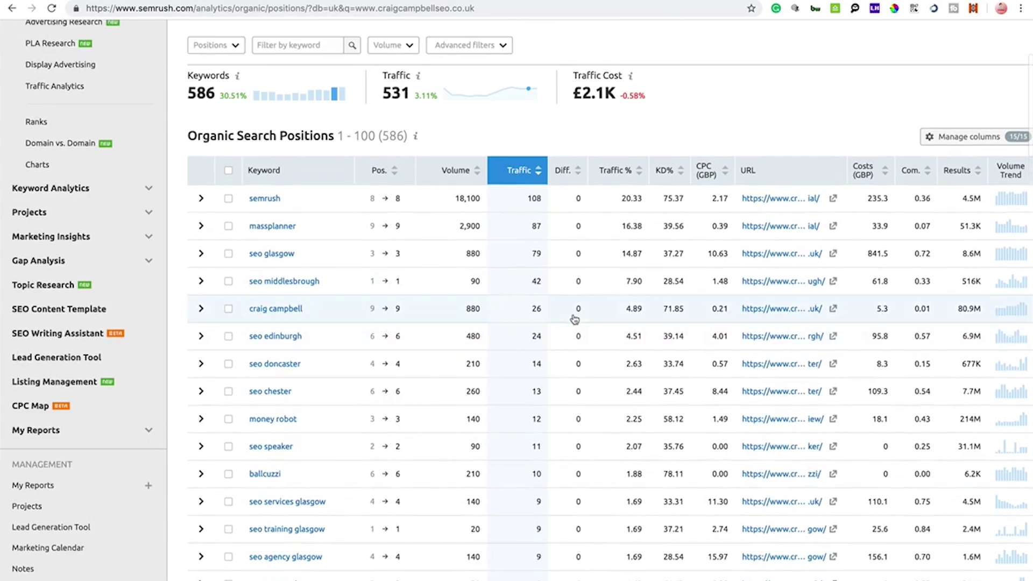
scroll(574, 319, "up", 5)
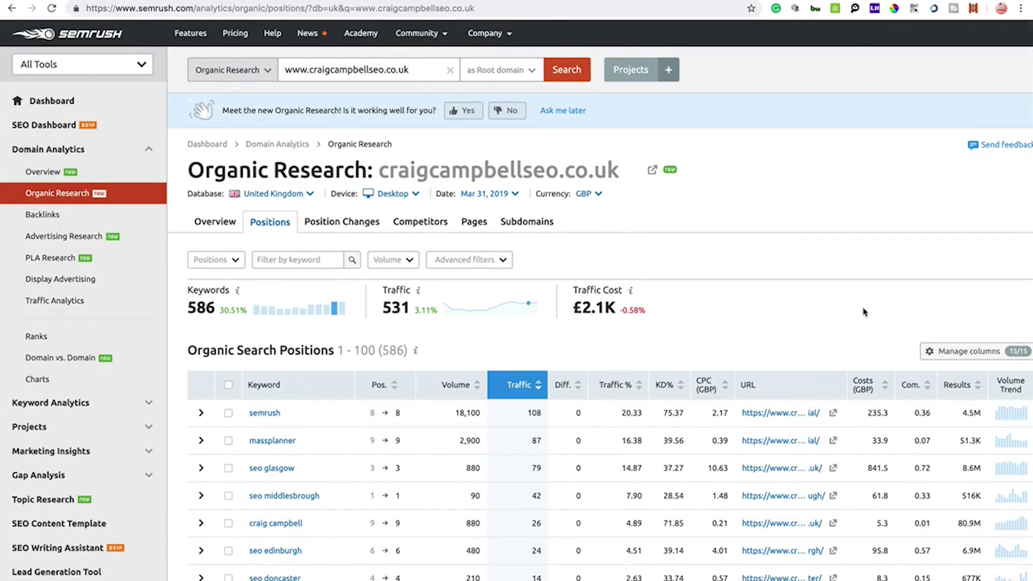
left_click(966, 352)
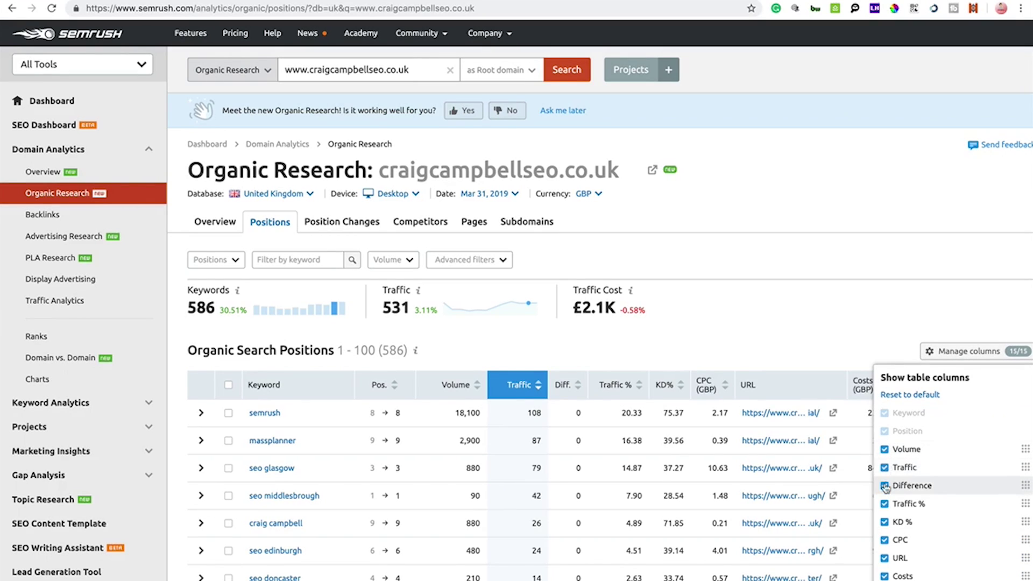
left_click(885, 504)
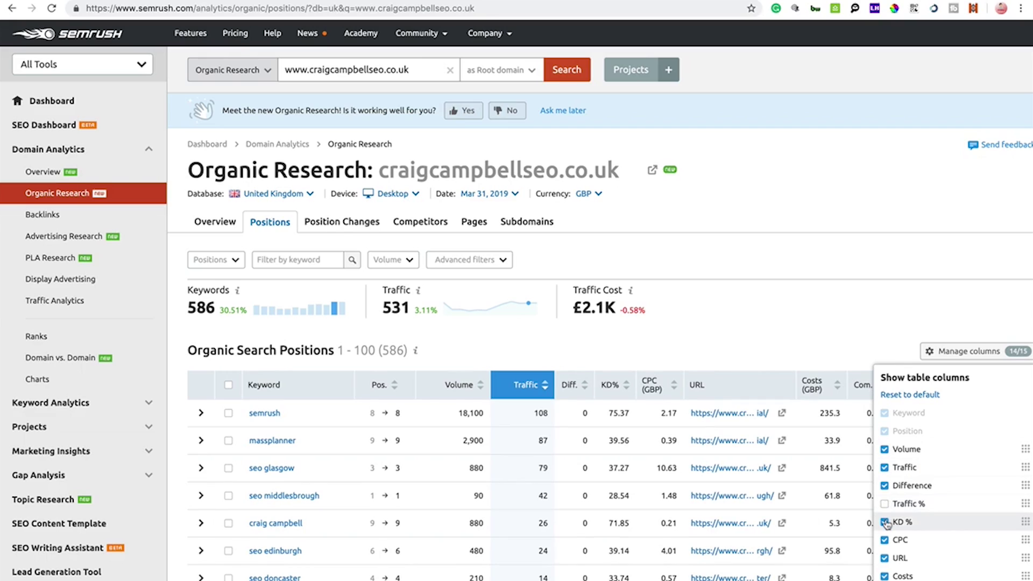
left_click(886, 541)
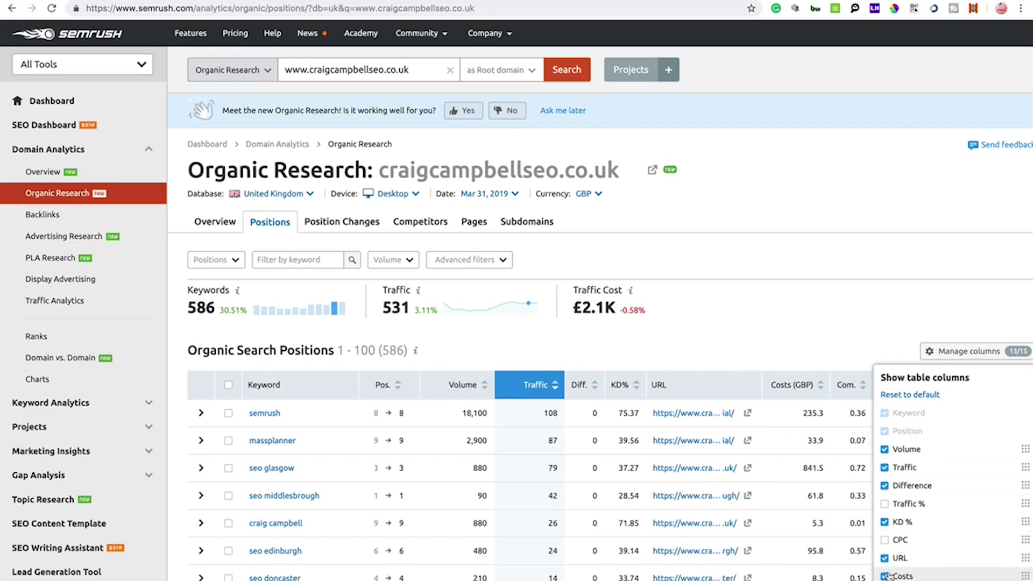
left_click(885, 576)
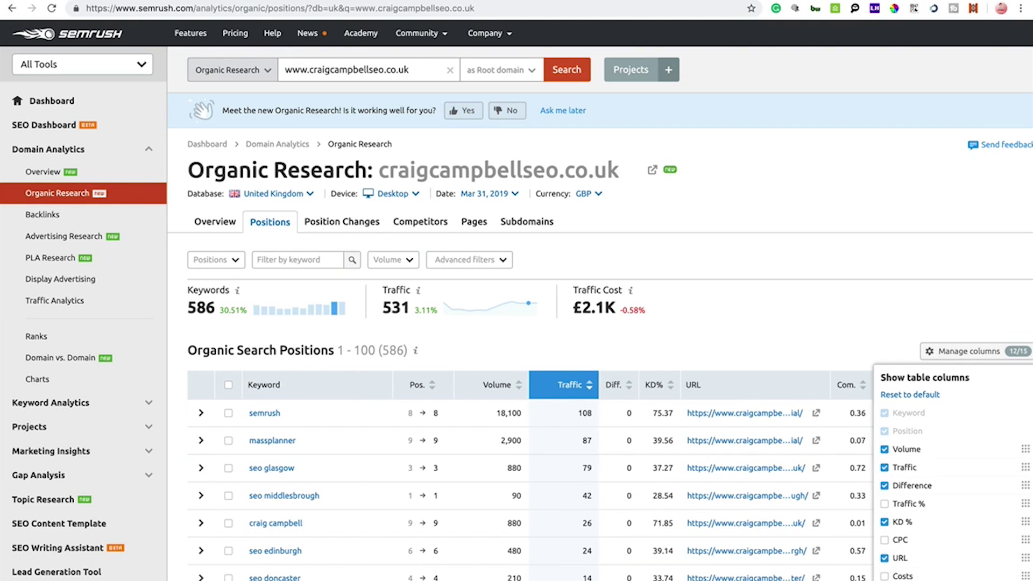
left_click(885, 580)
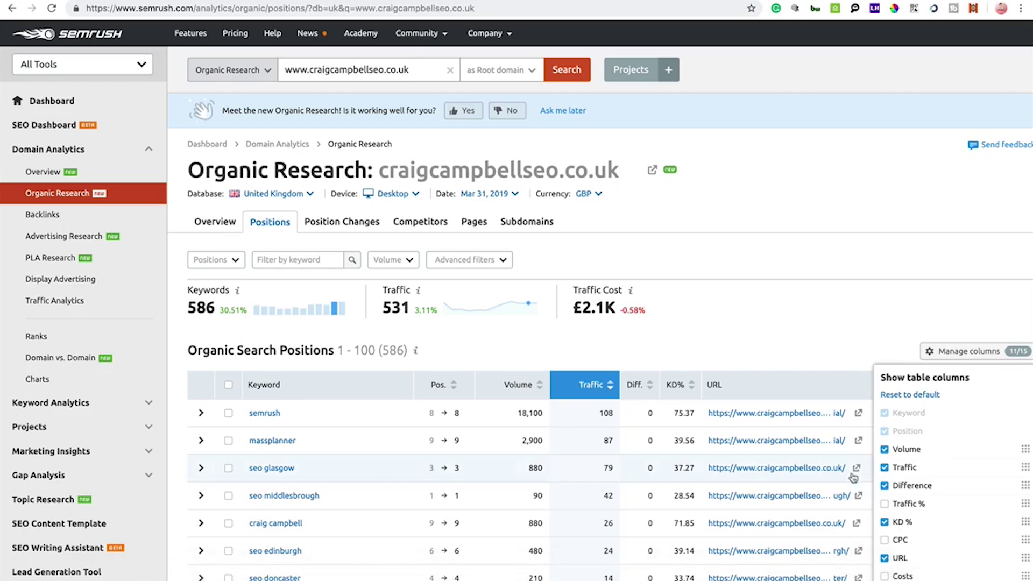
left_click(885, 580)
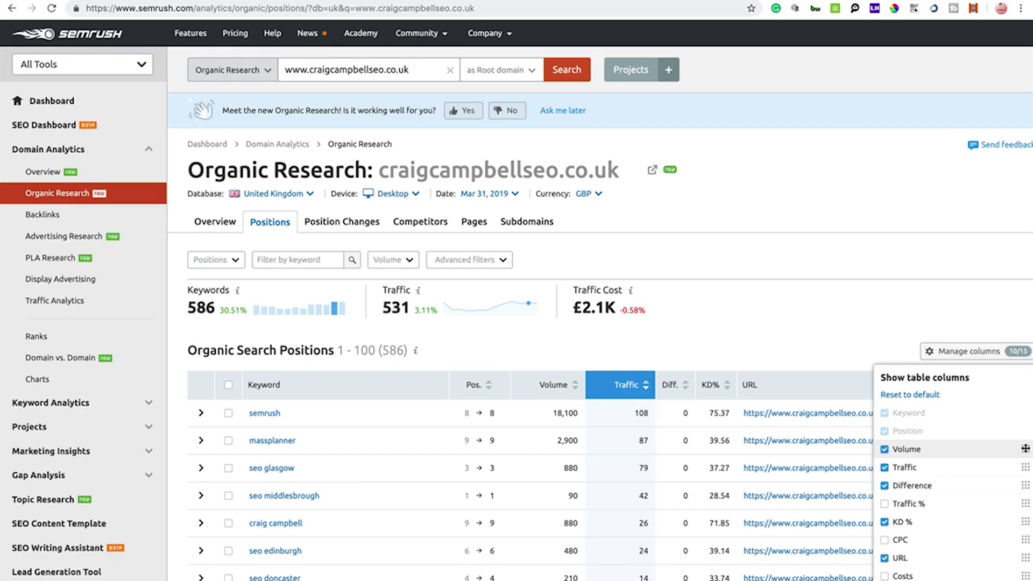
scroll(1026, 449, "up", 5)
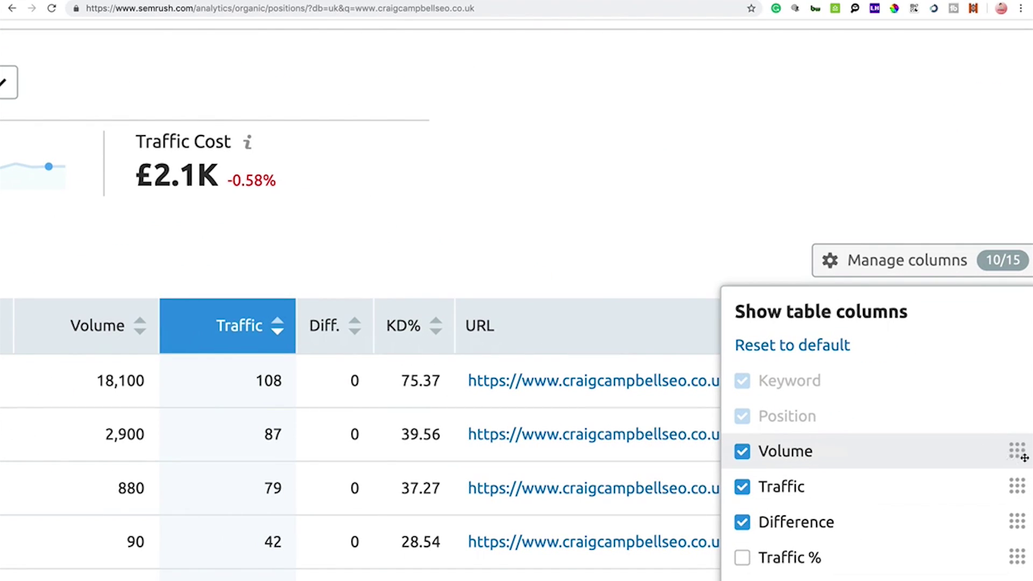
left_click_drag(1018, 449, 1018, 480)
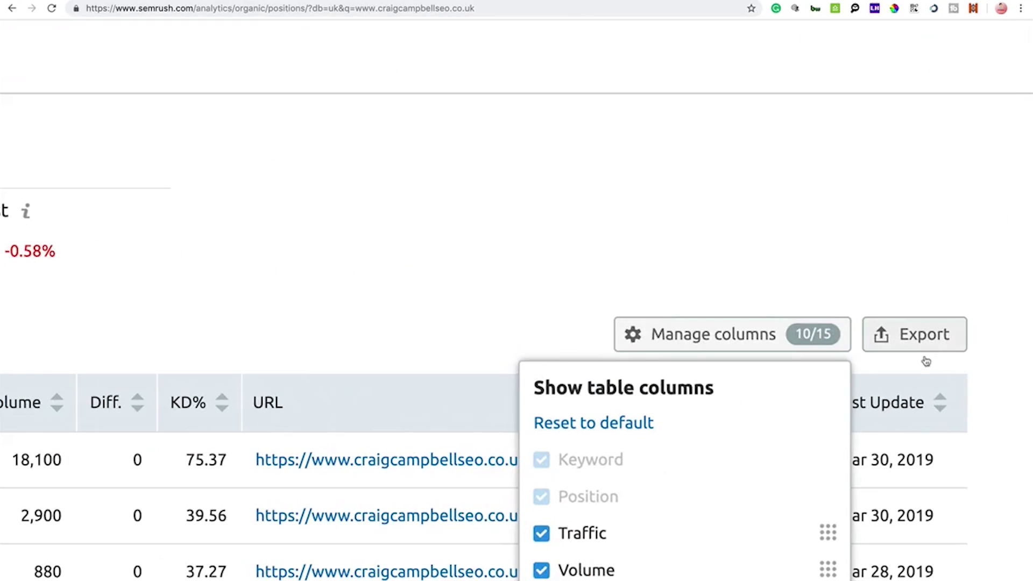
Look at the positions table's data export options and the report's PDF option
left_click(916, 330)
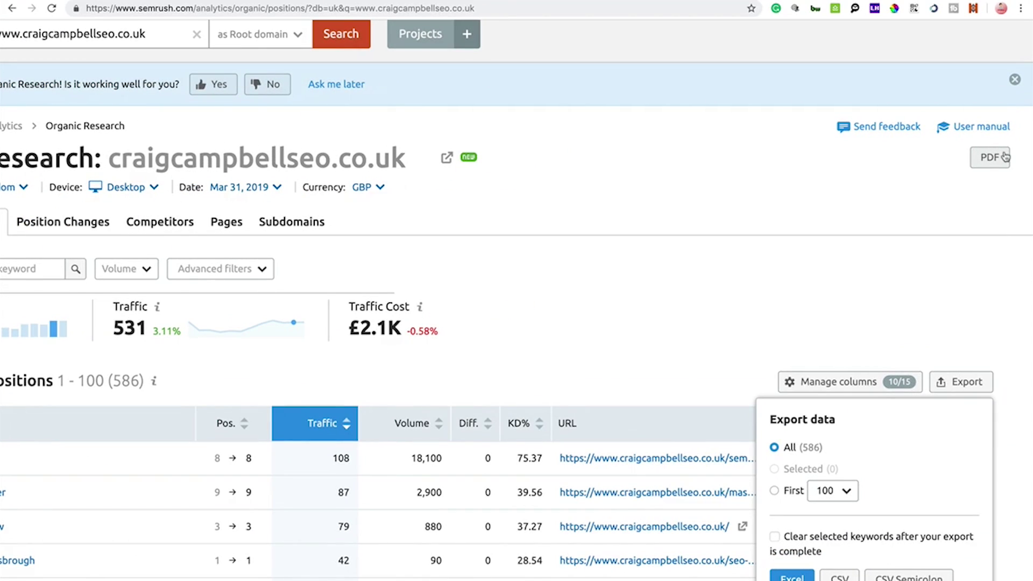
scroll(1006, 157, "up", 5)
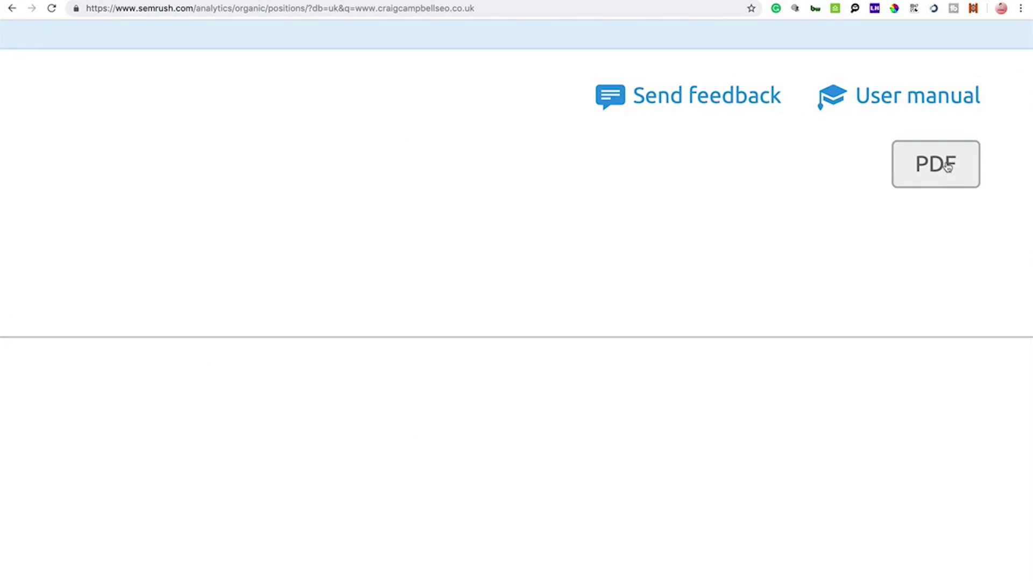
scroll(947, 167, "down", 5)
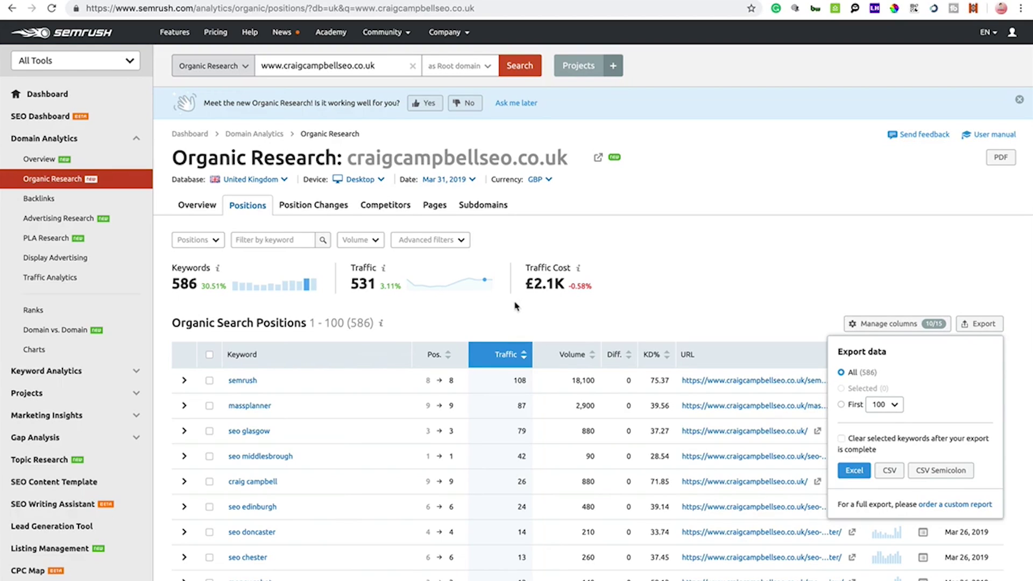
left_click(315, 209)
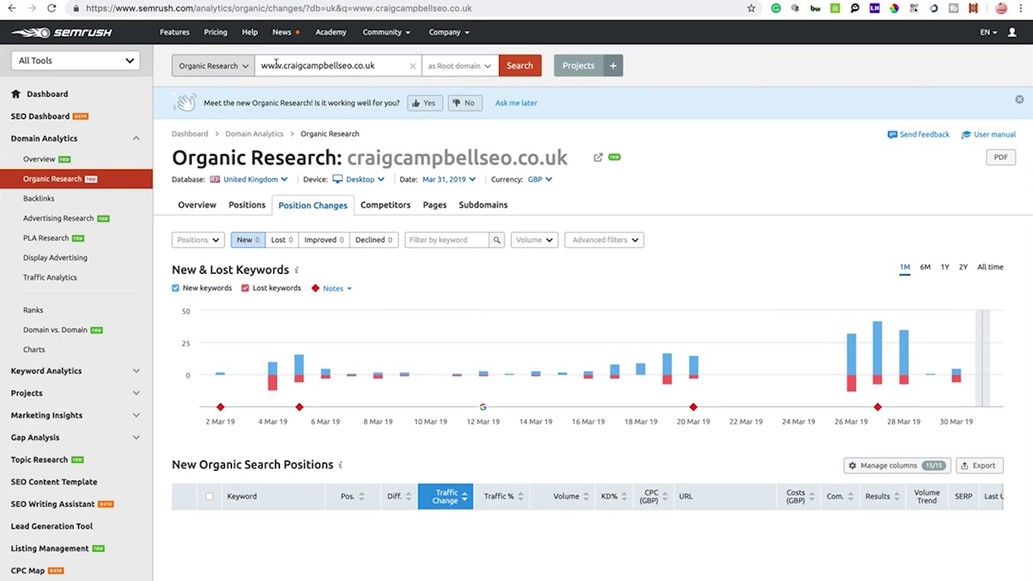
left_click_drag(284, 66, 255, 65)
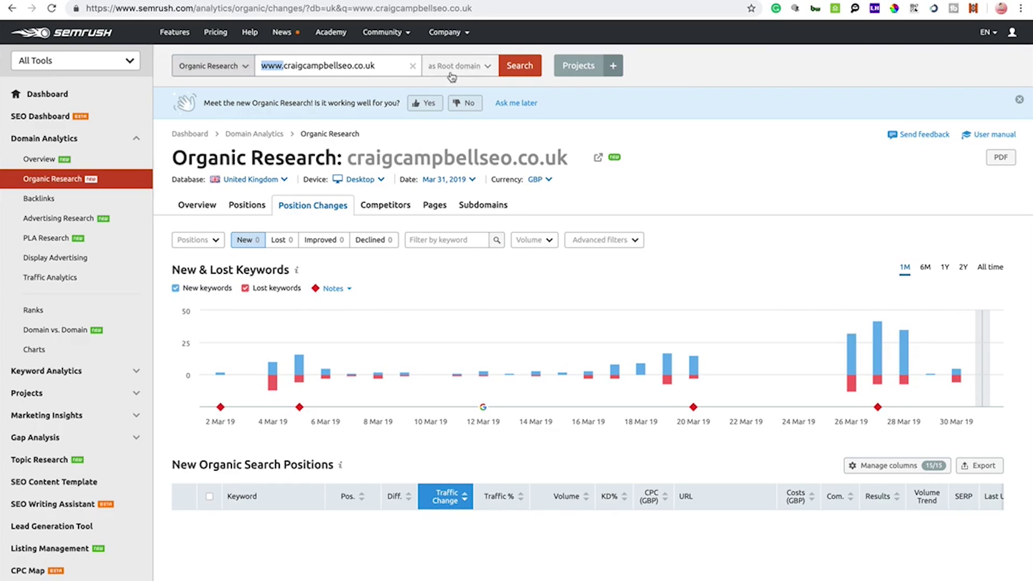
double_click(399, 66)
left_click(399, 65)
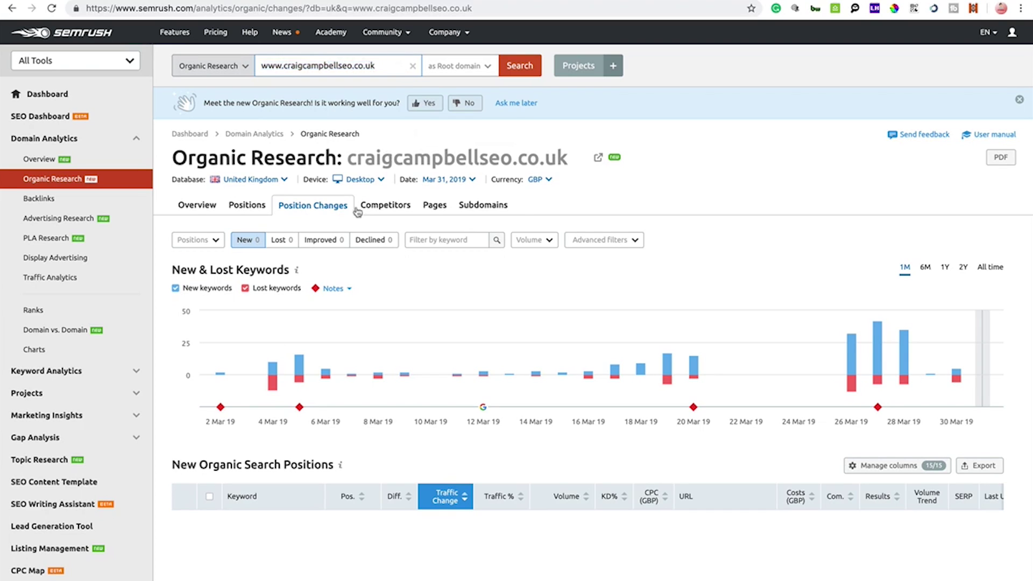
Glance at the Competitors report and return to Position Changes to examine the new and lost keywords chart
left_click(382, 214)
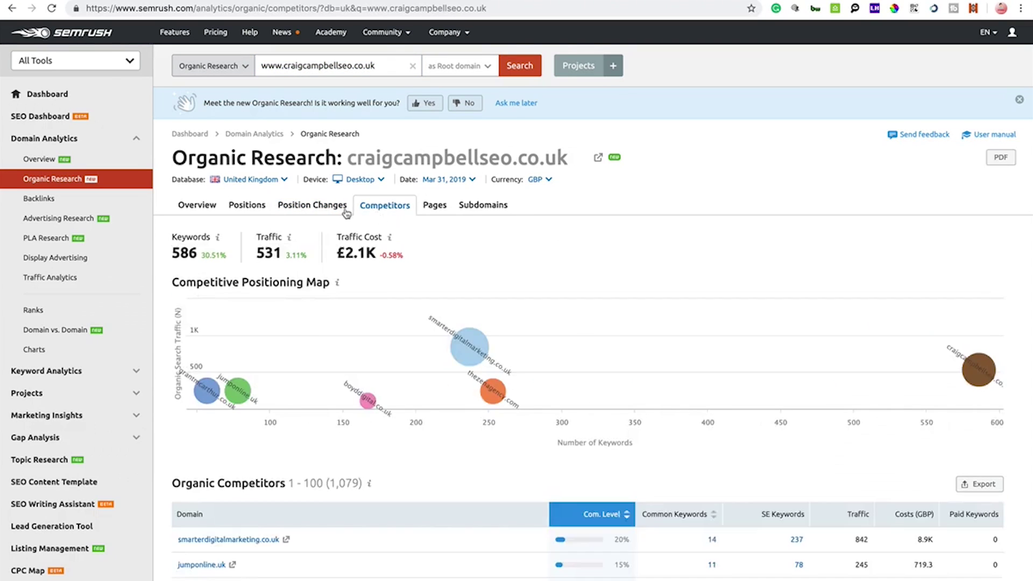
left_click(312, 205)
mouse_move(276, 369)
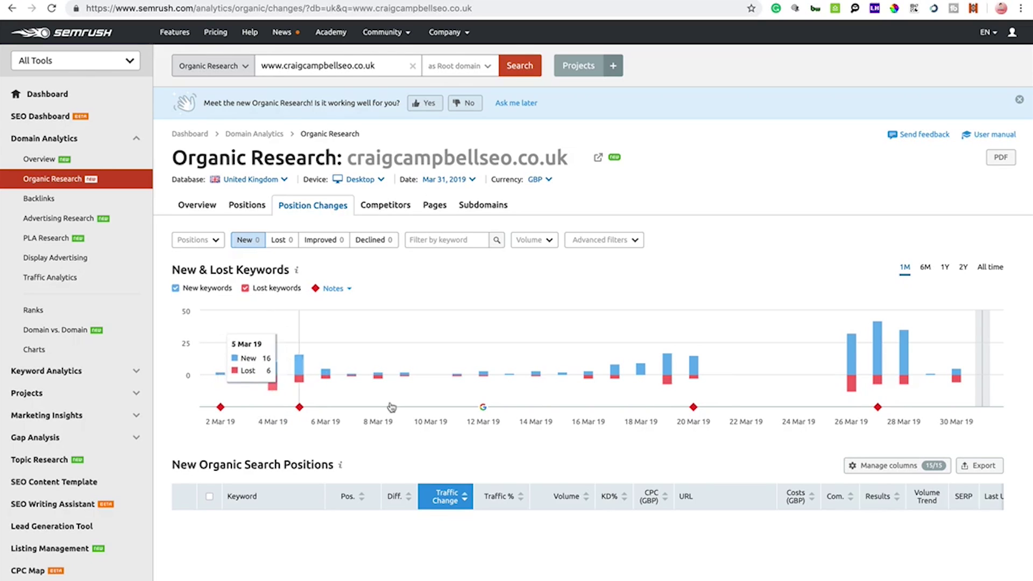
scroll(419, 441, "down", 3)
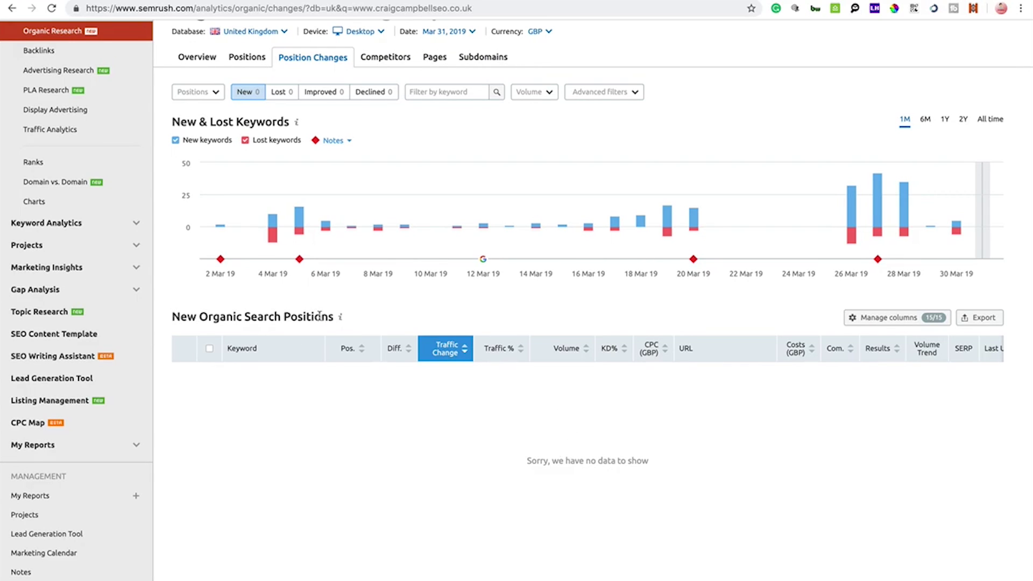
Check the column management and export options of the New Organic Search Positions table without changing them
scroll(407, 388, "up", 5)
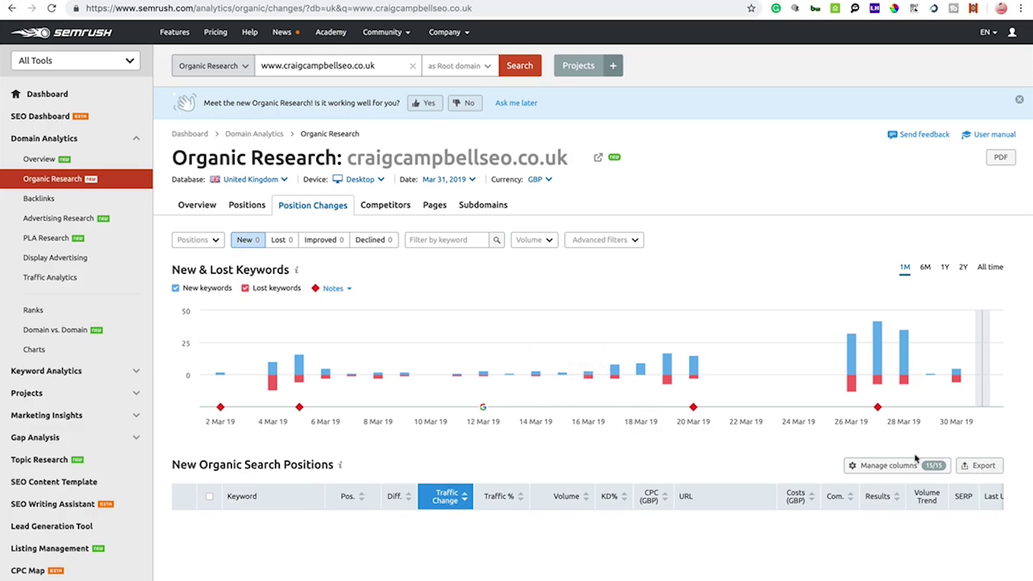
left_click(880, 468)
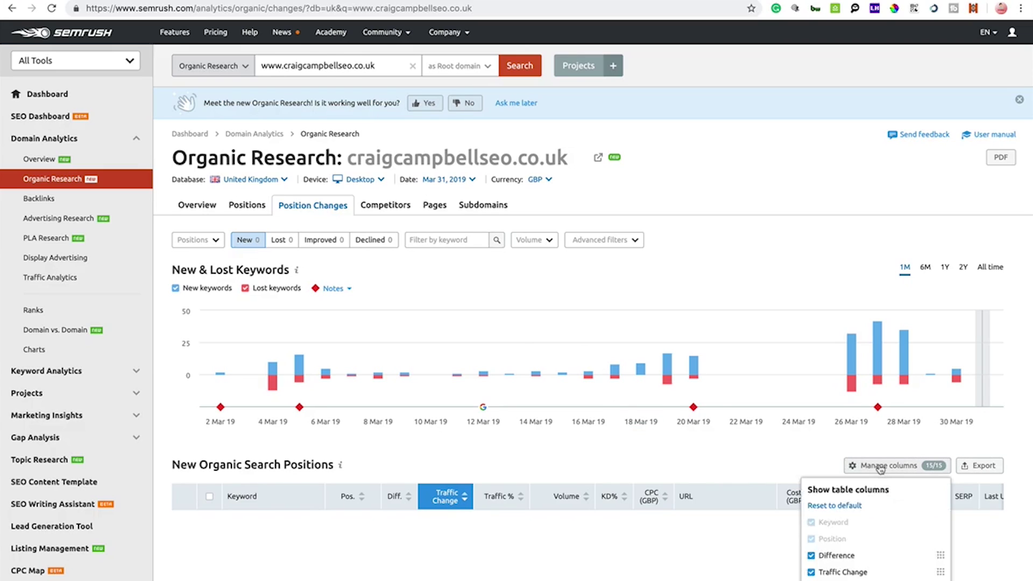
left_click(976, 473)
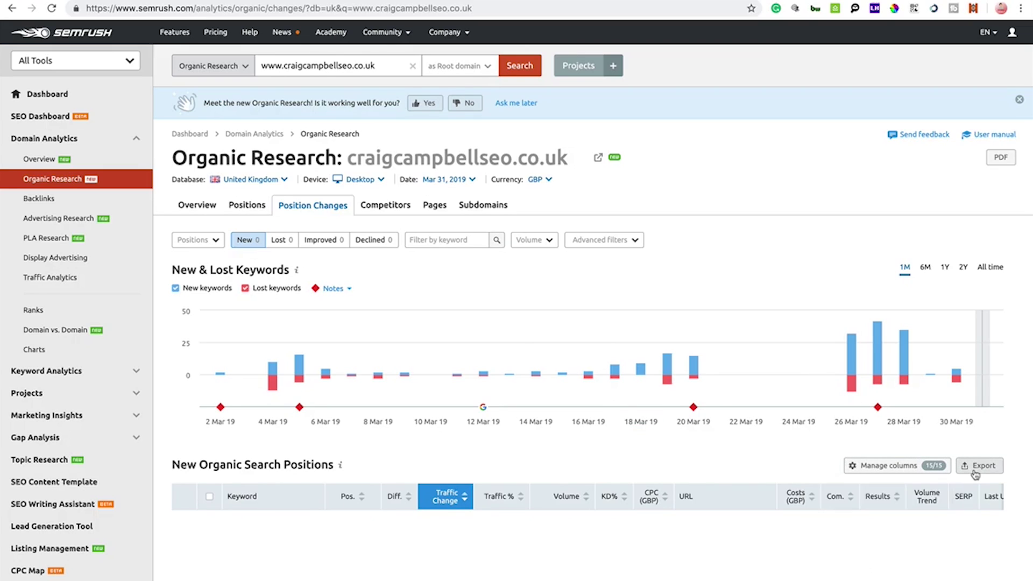
Check the report's PDF export options without exporting, and look over the new and lost keywords chart
left_click(1001, 158)
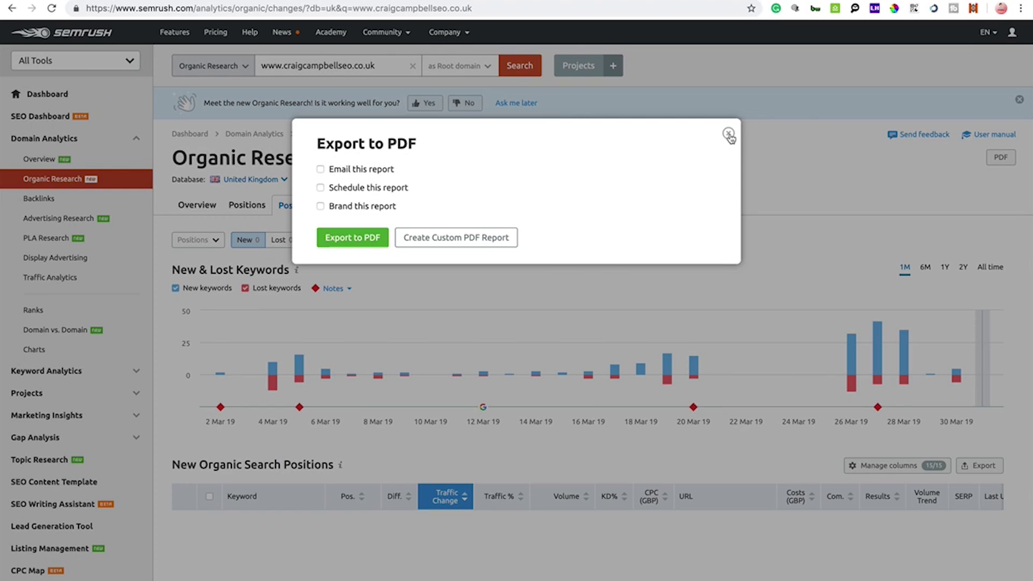
left_click(729, 134)
scroll(544, 564, "down", 1)
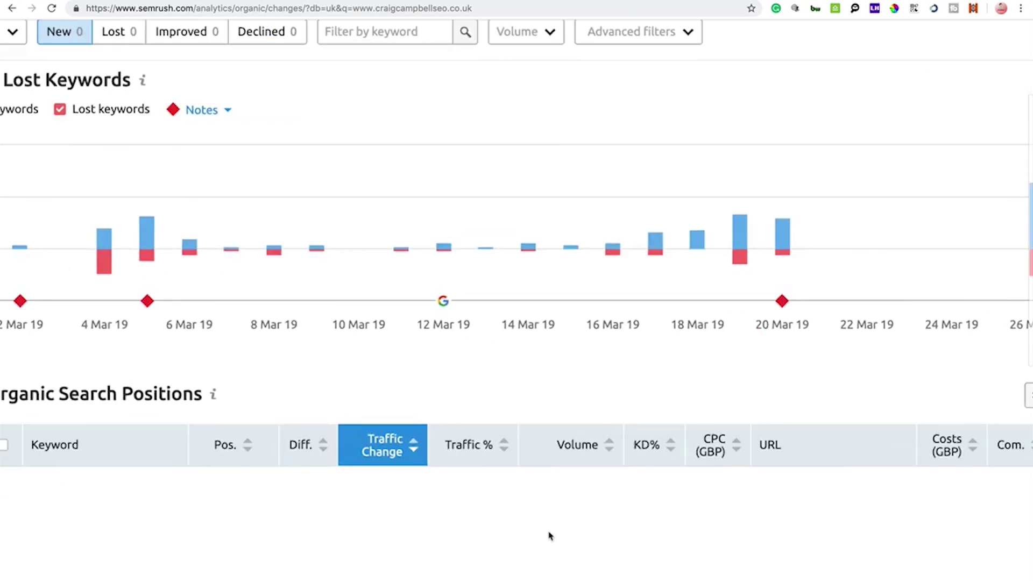
mouse_move(447, 392)
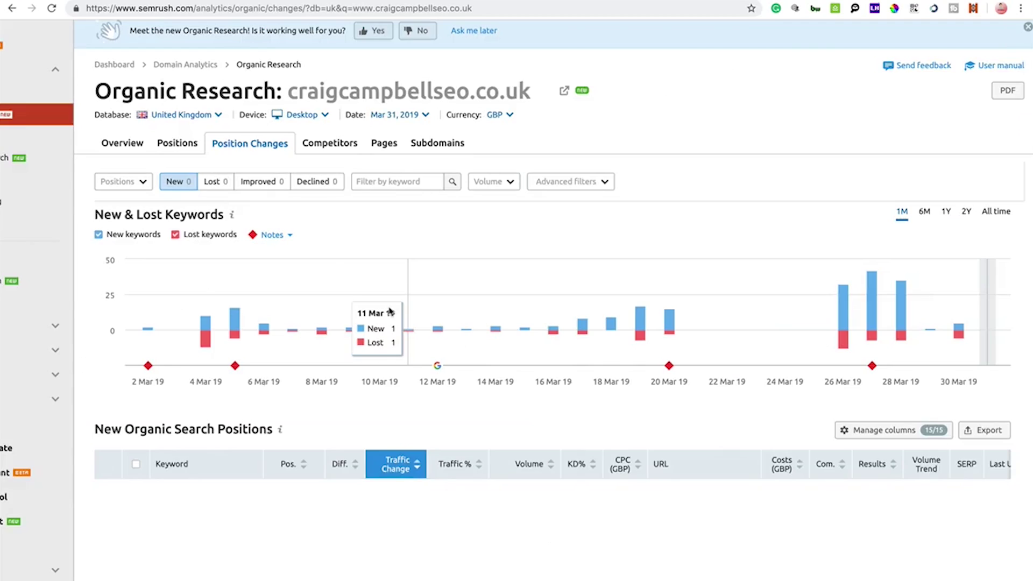
Open the Competitors report and examine the competitive positioning map and the organic competitors table
left_click(336, 142)
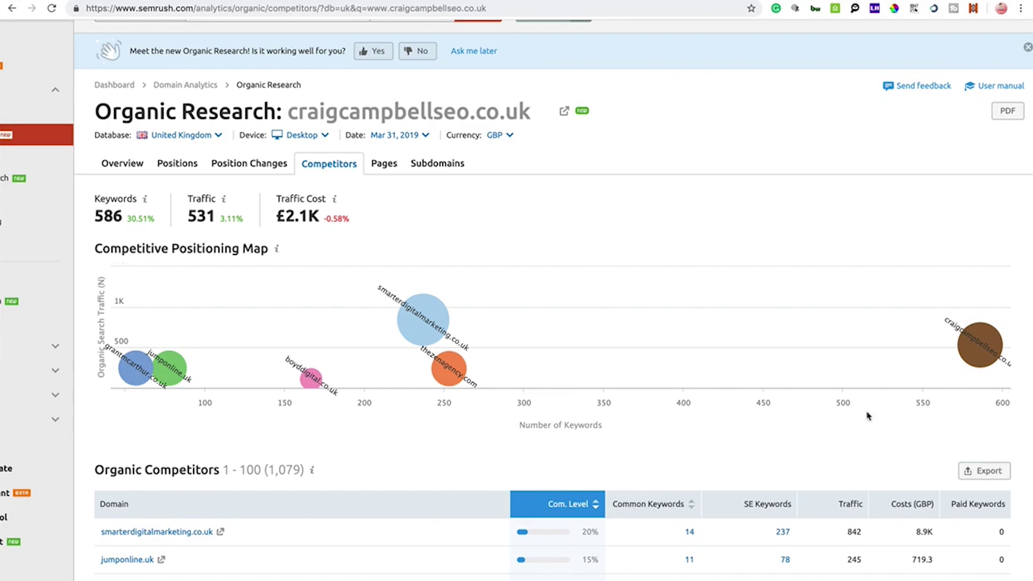
scroll(728, 405, "down", 5)
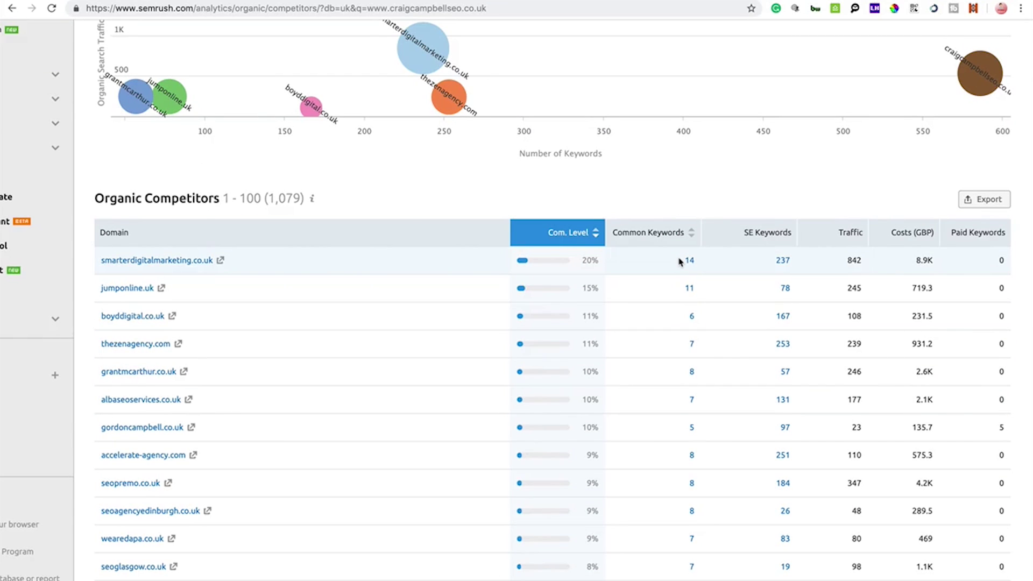
scroll(680, 263, "up", 3)
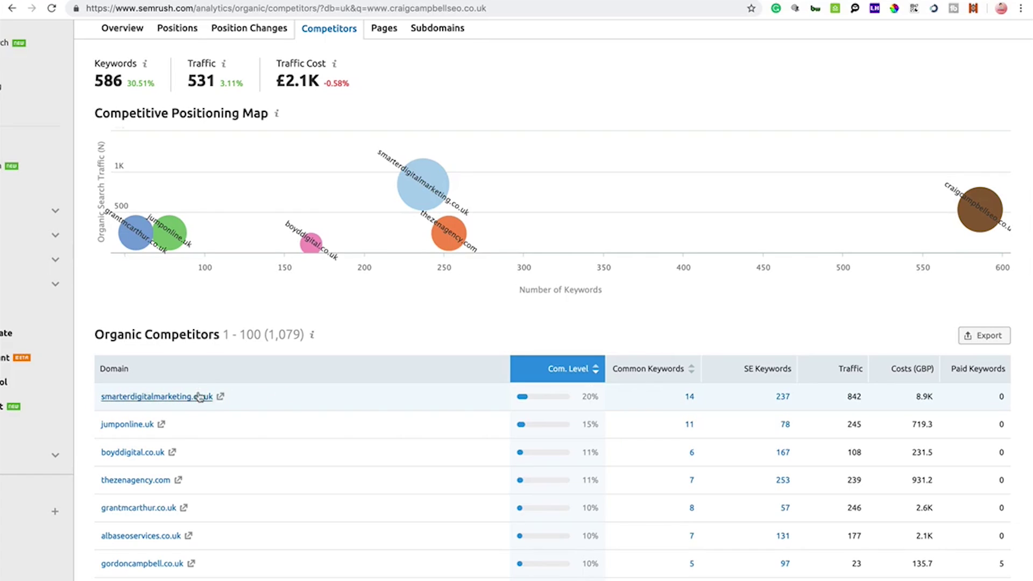
View the keywords shared with smarterdigitalmarketing.co.uk in Keyword Gap and return to the Competitors report
left_click(690, 397)
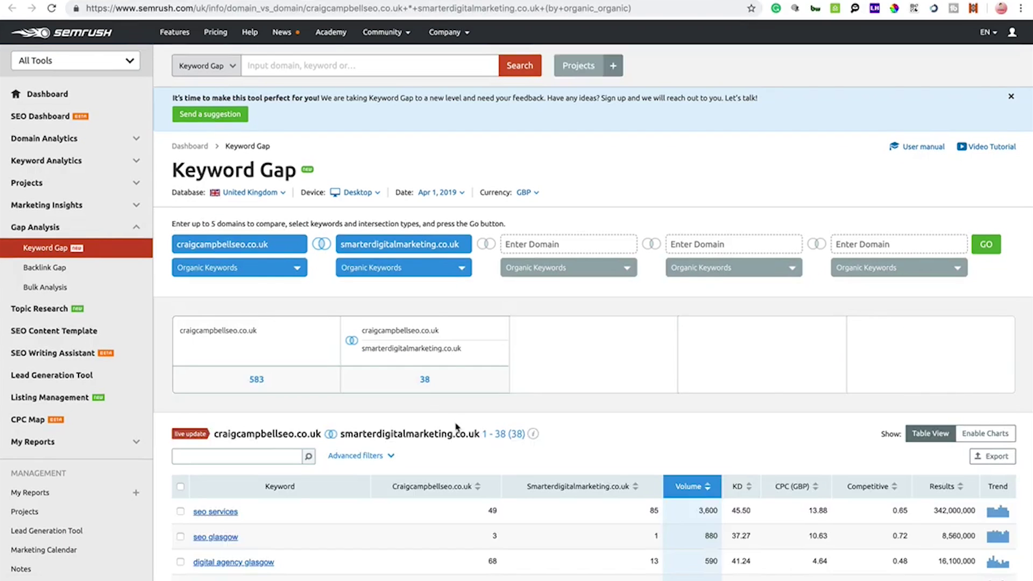
scroll(456, 428, "down", 4)
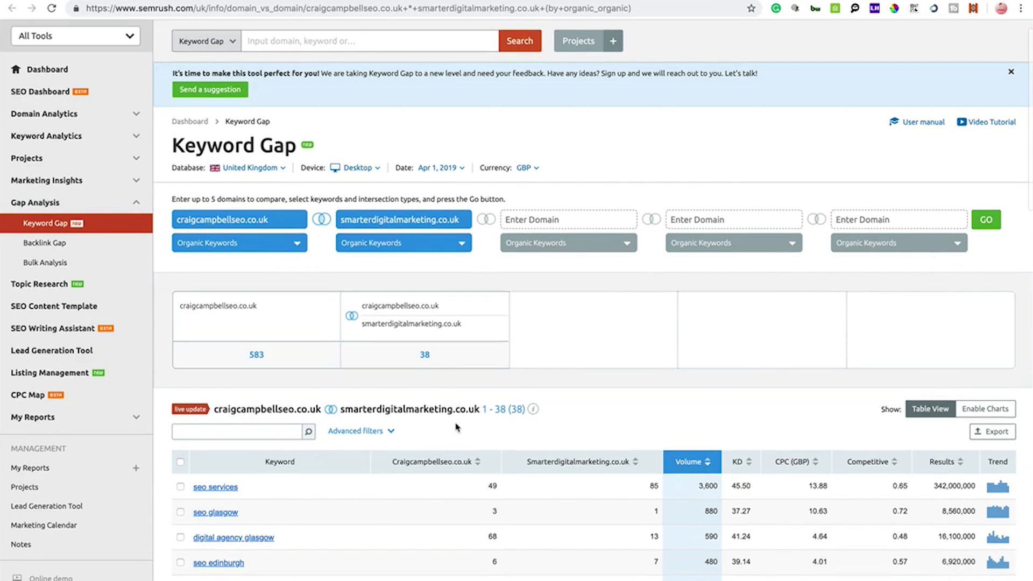
scroll(159, 51, "up", 4)
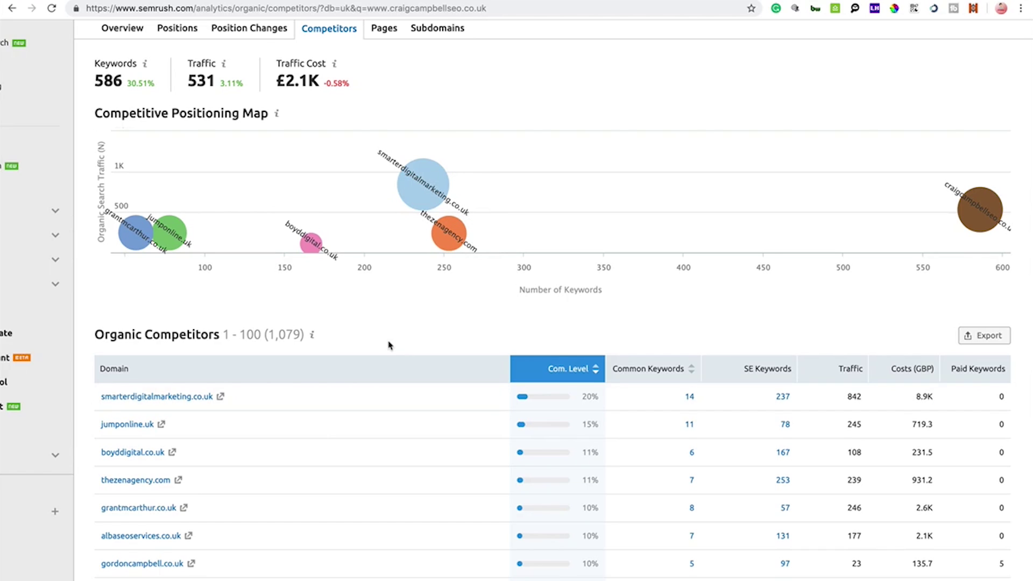
scroll(408, 286, "down", 2)
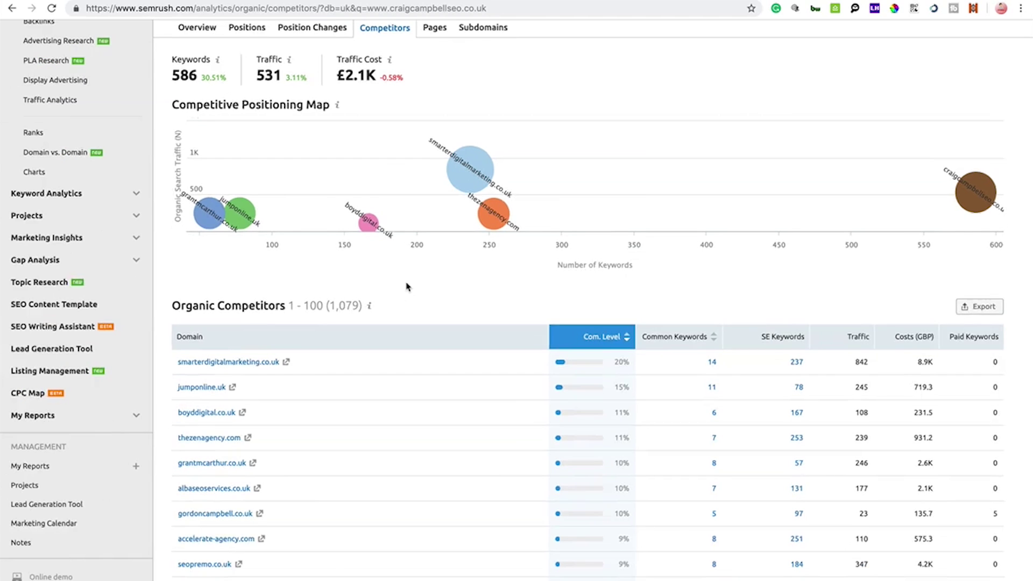
Open the Pages report and look at its advanced filters and URL filter without applying any
left_click(438, 34)
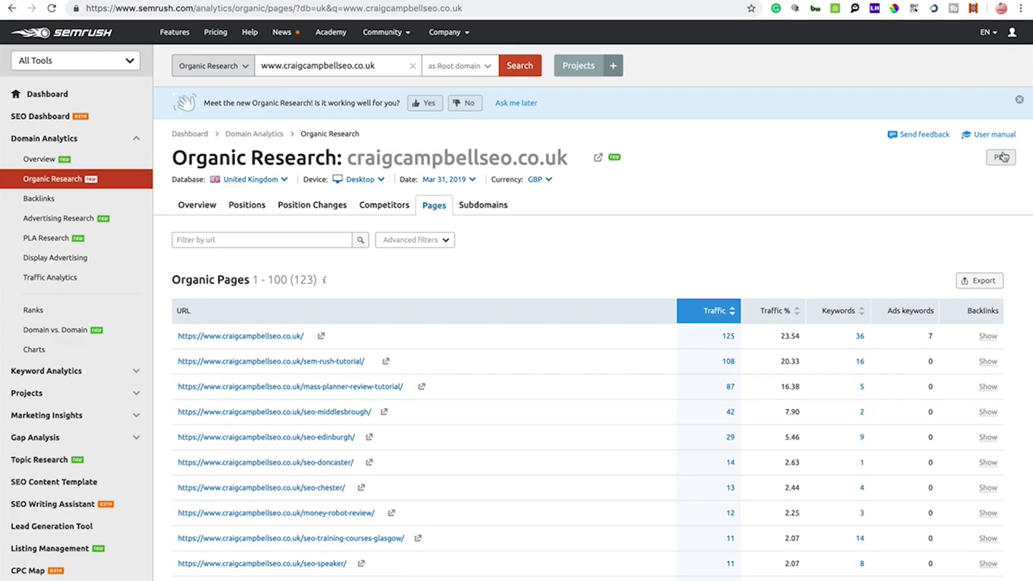
left_click(417, 241)
left_click(275, 234)
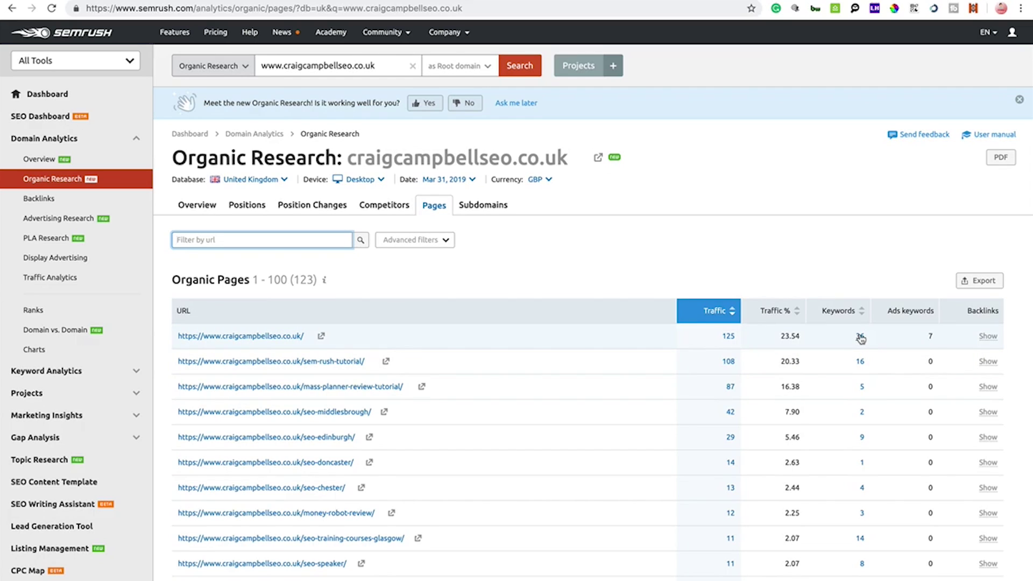
Show the backlink counts for the highest-traffic organic pages, from the homepage down to the seo-training-courses-glasgow page
left_click(988, 337)
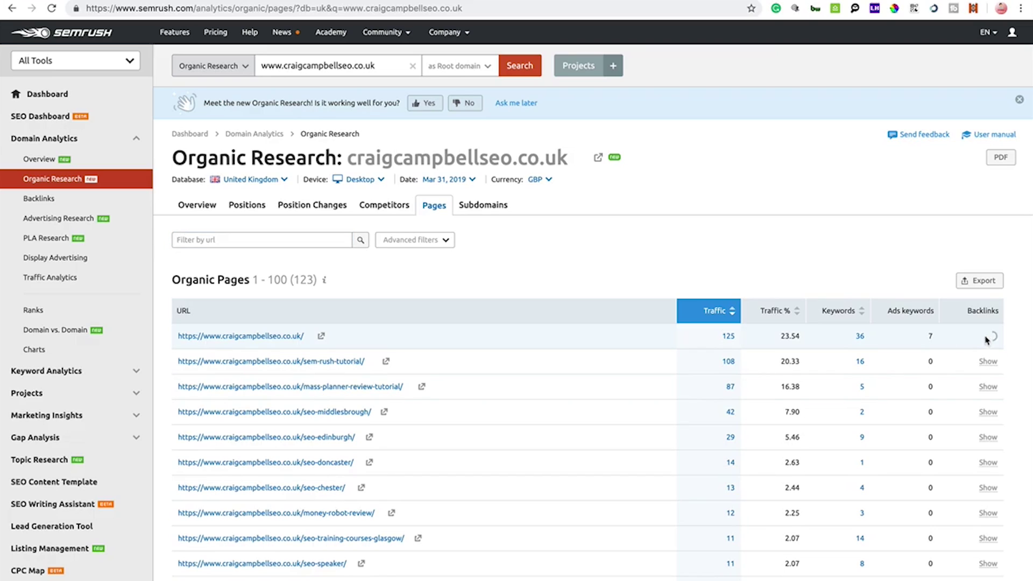
left_click(988, 361)
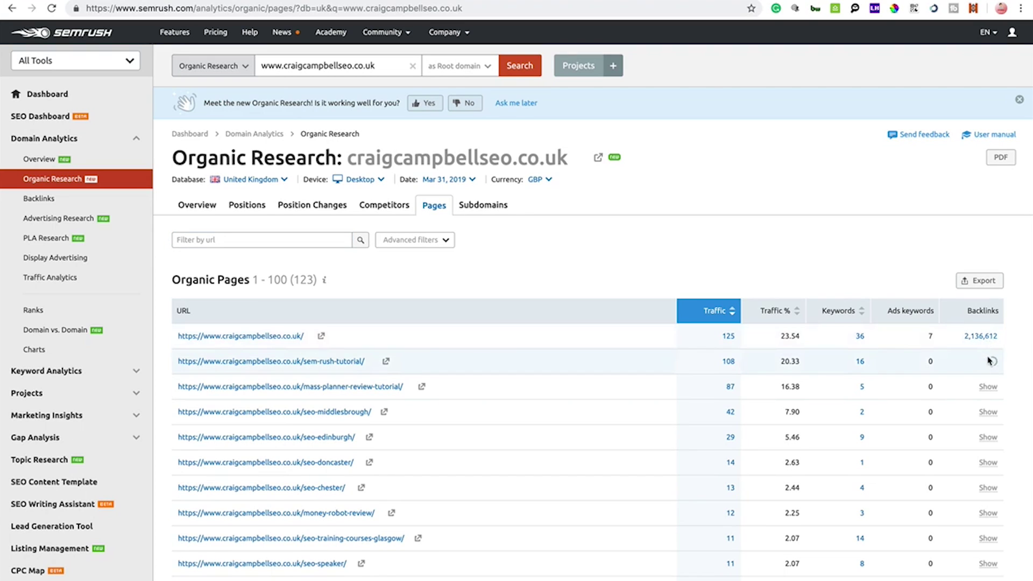
left_click(996, 388)
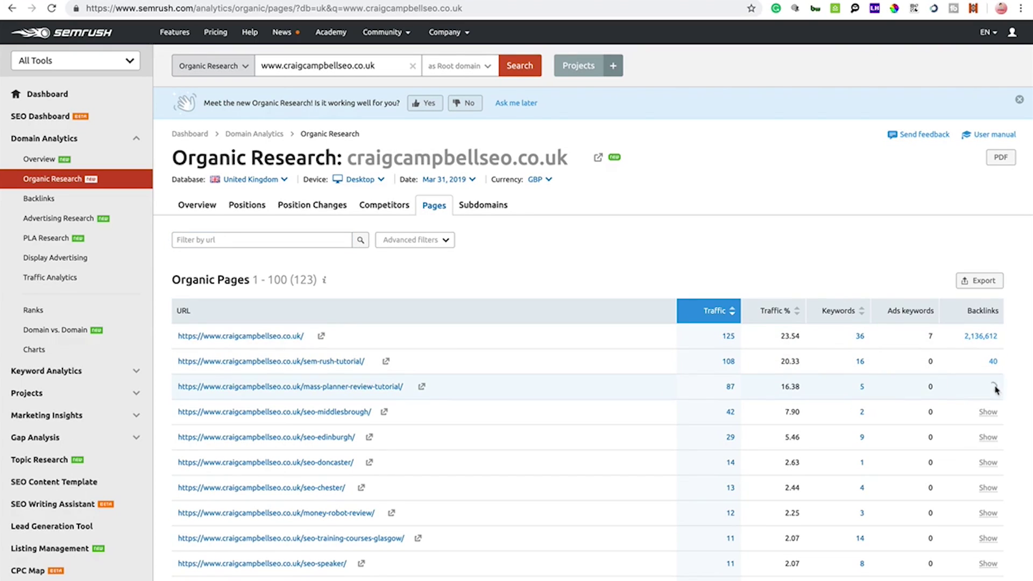
left_click(991, 413)
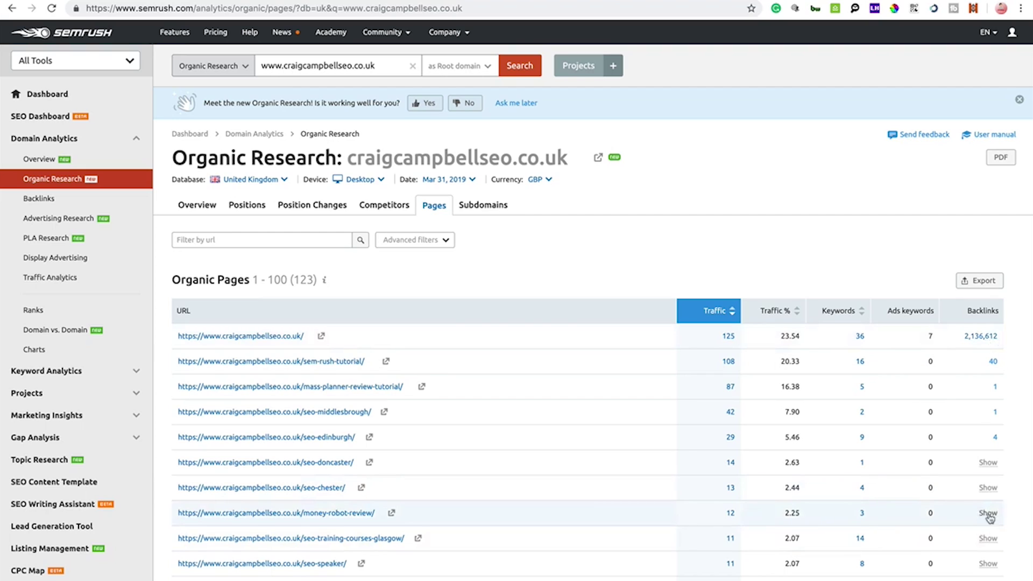
left_click(991, 540)
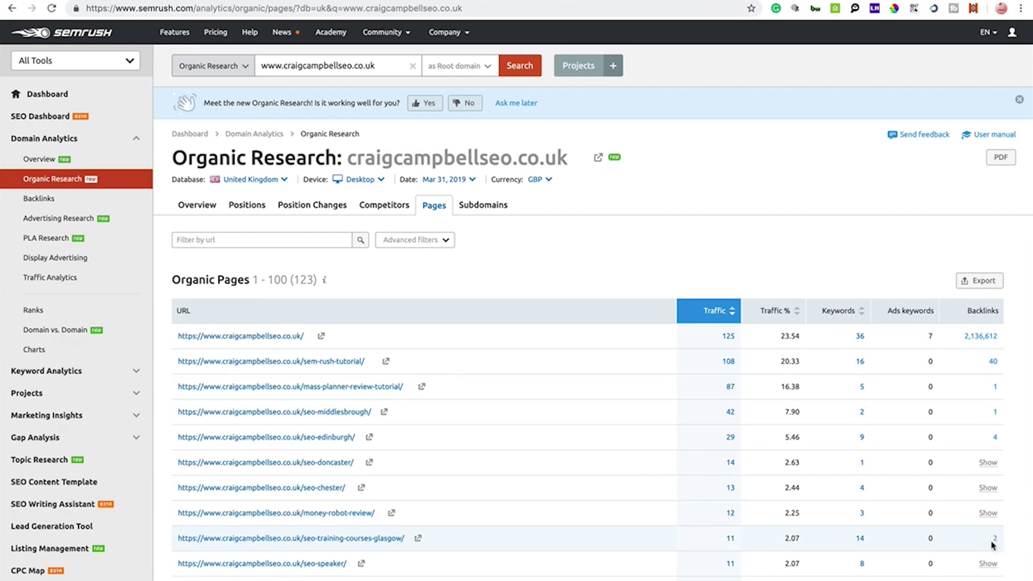
left_click(989, 513)
left_click(988, 487)
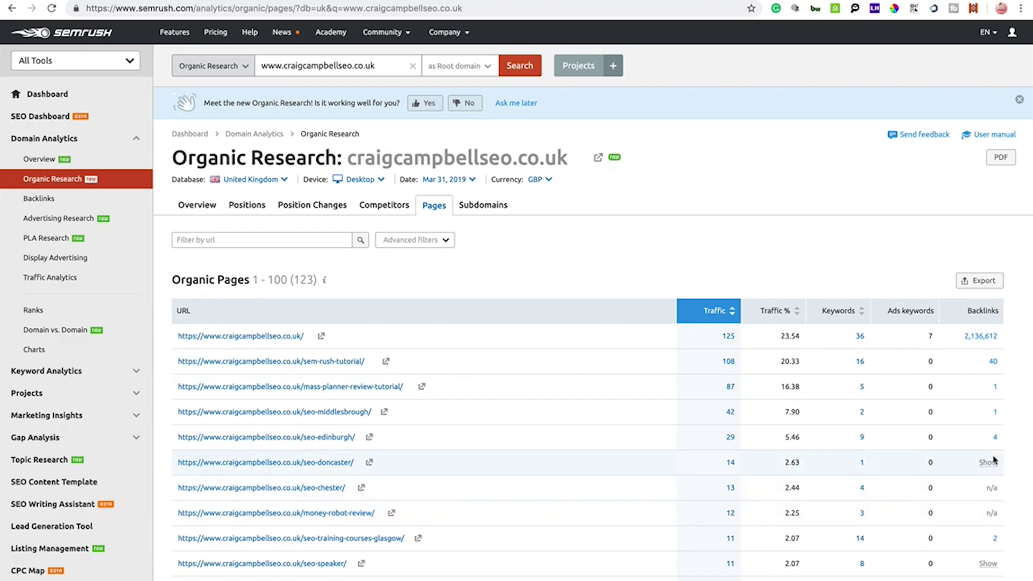
left_click(993, 462)
Show the backlink count for the seo-agency-glasgow page and look through the remaining organic pages
scroll(876, 451, "down", 5)
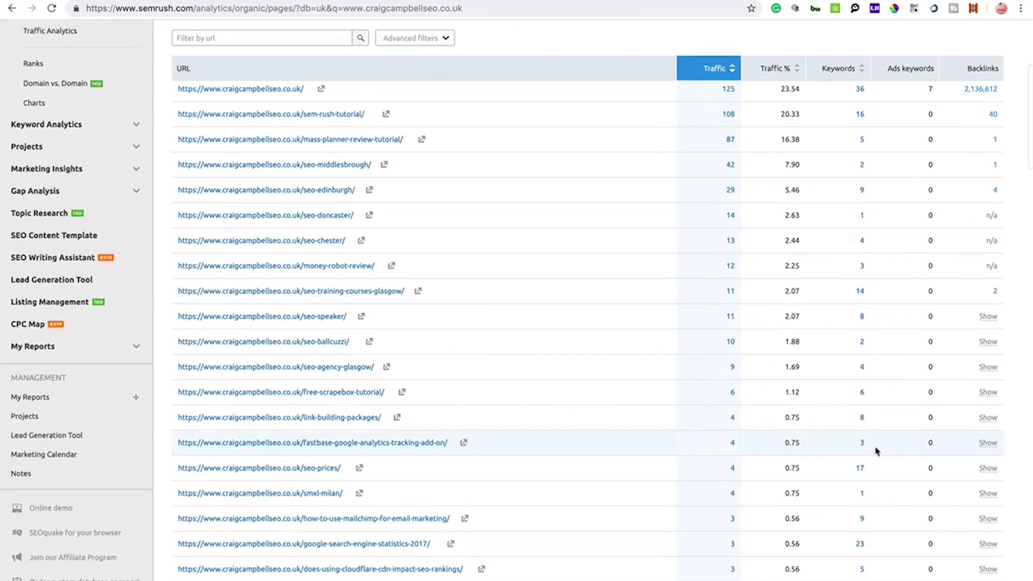
left_click(988, 367)
scroll(990, 366, "down", 3)
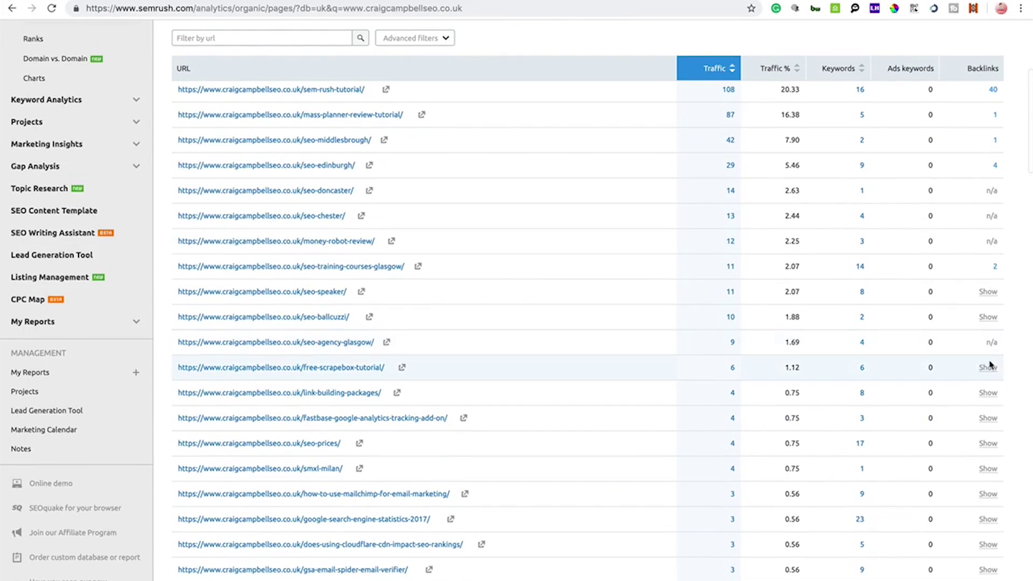
scroll(990, 365, "up", 4)
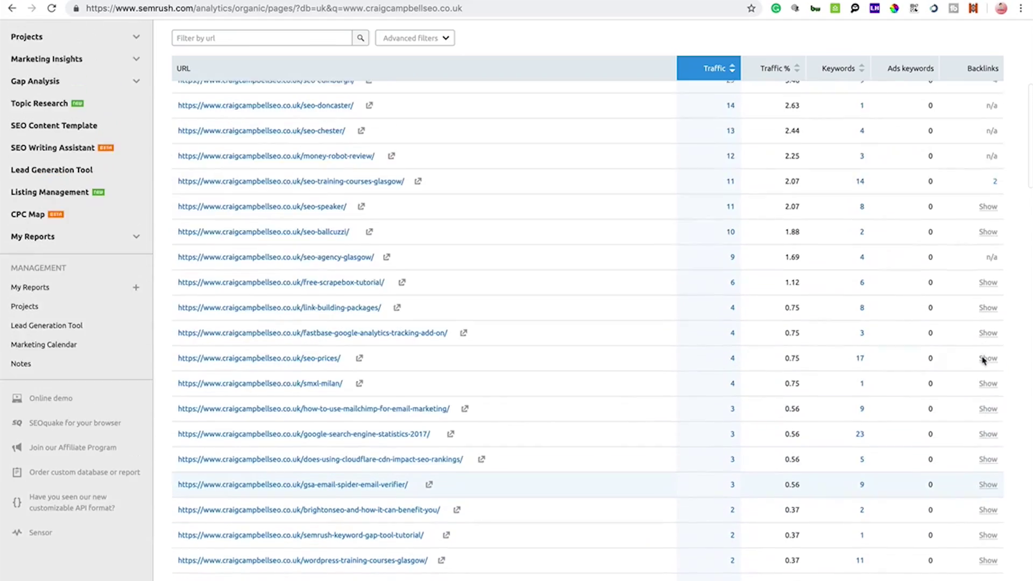
scroll(983, 360, "up", 5)
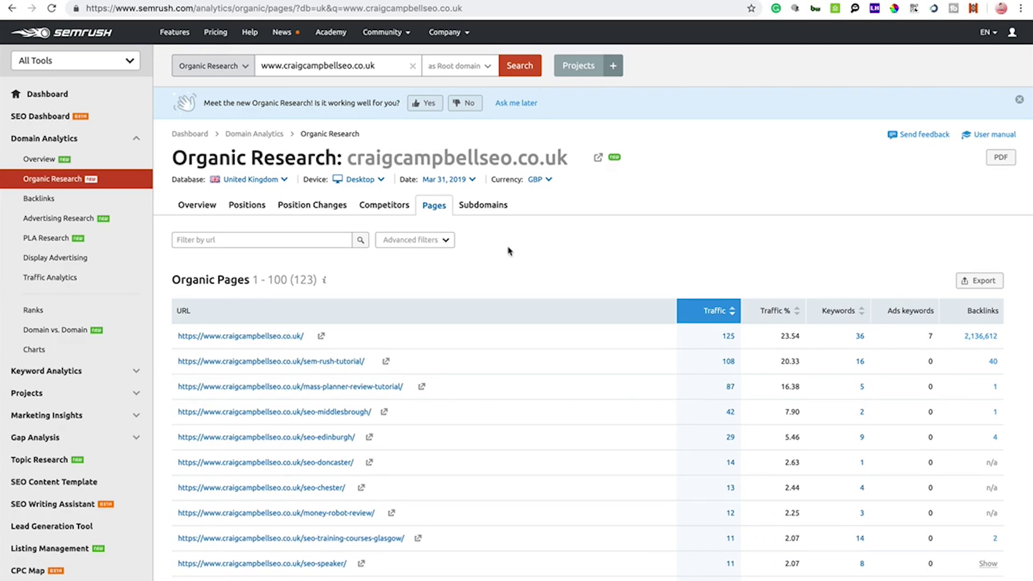
Review the Subdomains report, followed by the Overview and Positions reports for the domain
left_click(484, 205)
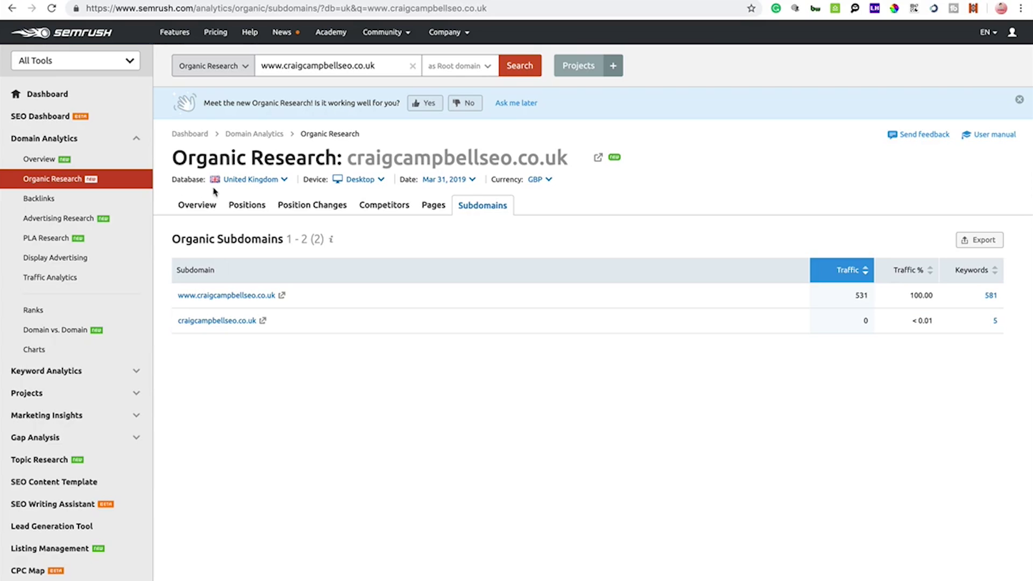
left_click(202, 206)
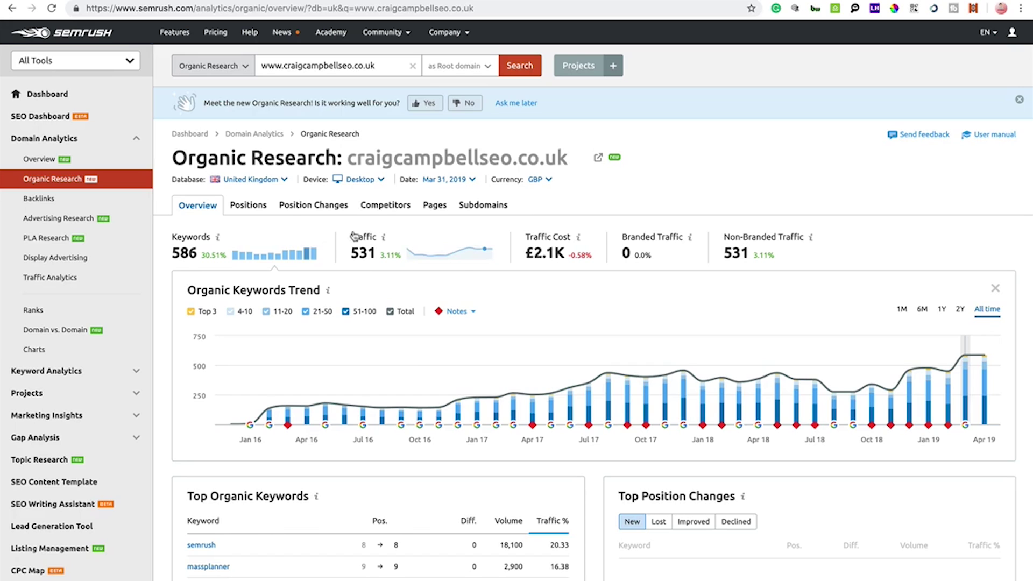
left_click(244, 206)
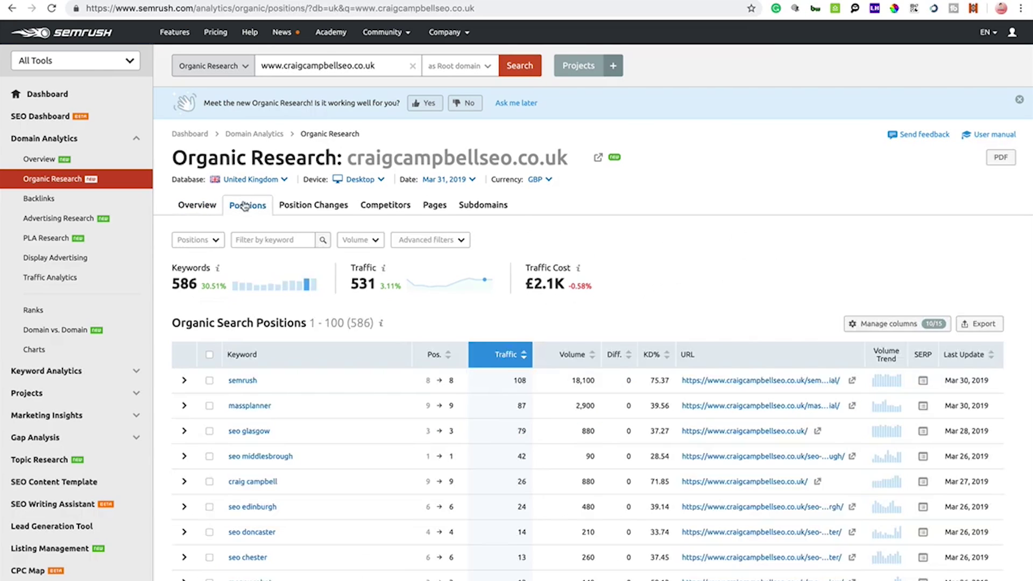
Reopen the Competitors report and review the common keywords figures of the organic competitors
left_click(394, 208)
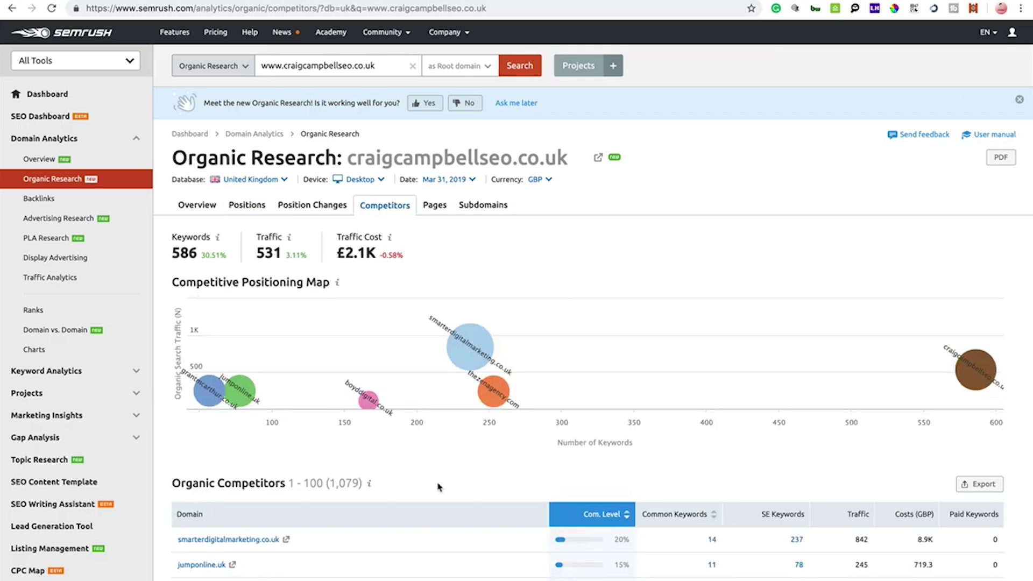
scroll(438, 487, "down", 5)
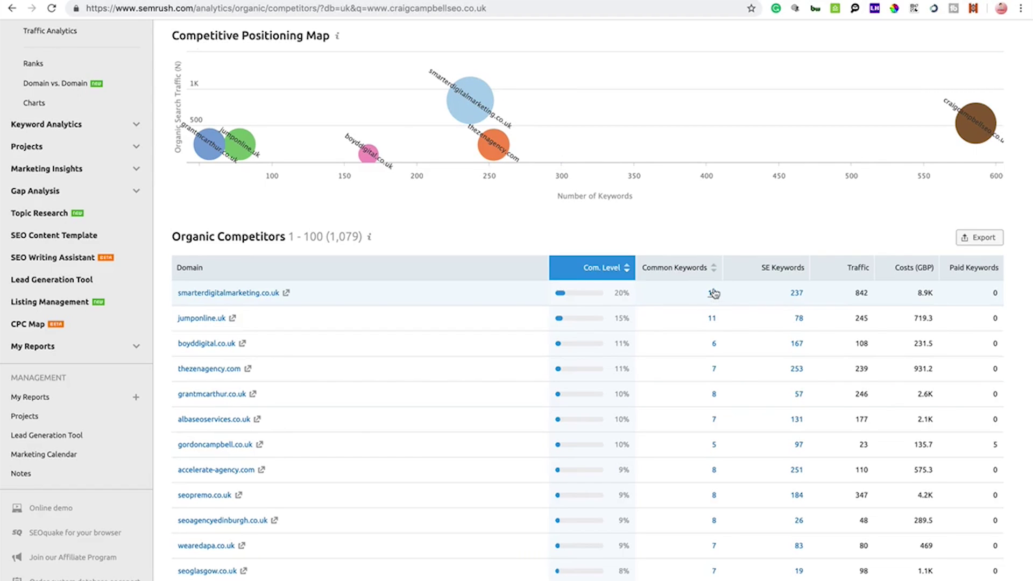
scroll(715, 296, "up", 1)
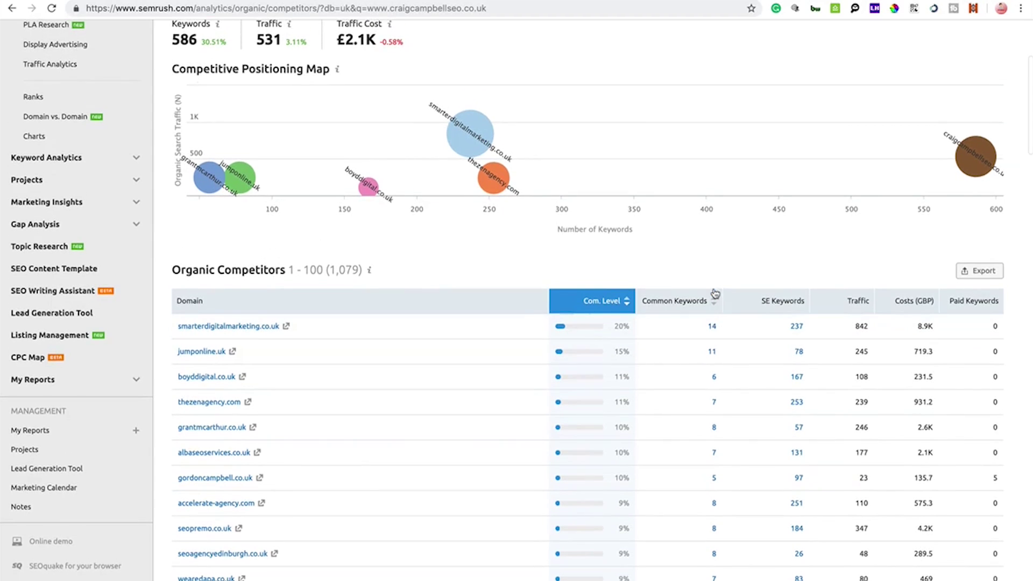
Open the Keyword Gap comparison with jumponline.uk and examine the rankings for the keywords both domains share
left_click(714, 351)
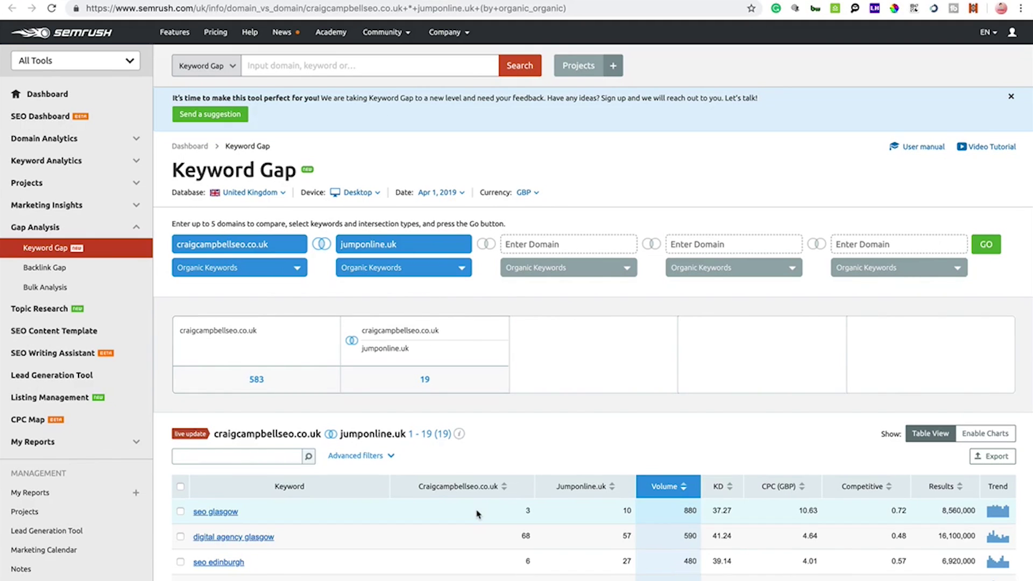
scroll(362, 355, "down", 4)
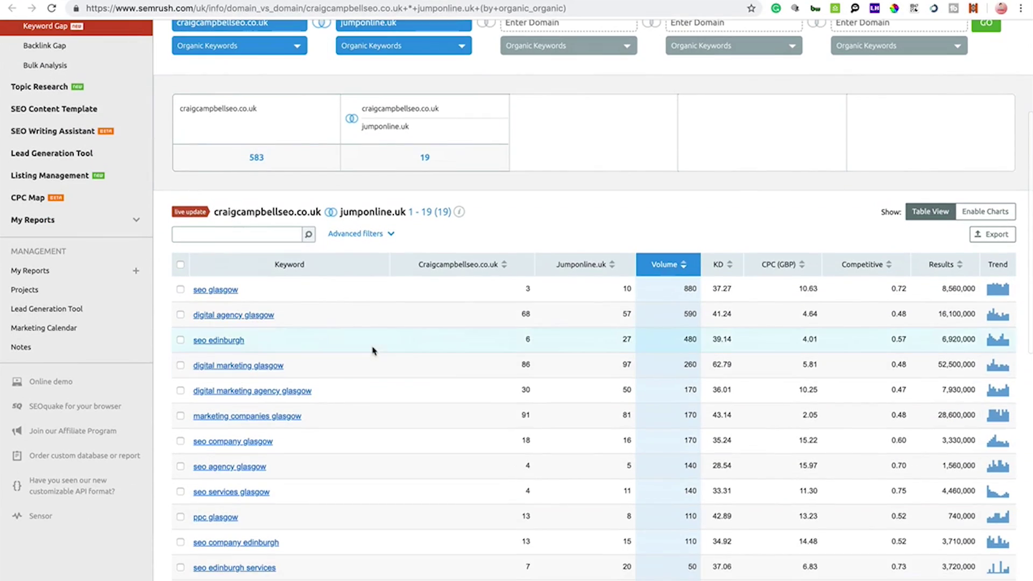
left_click(427, 159)
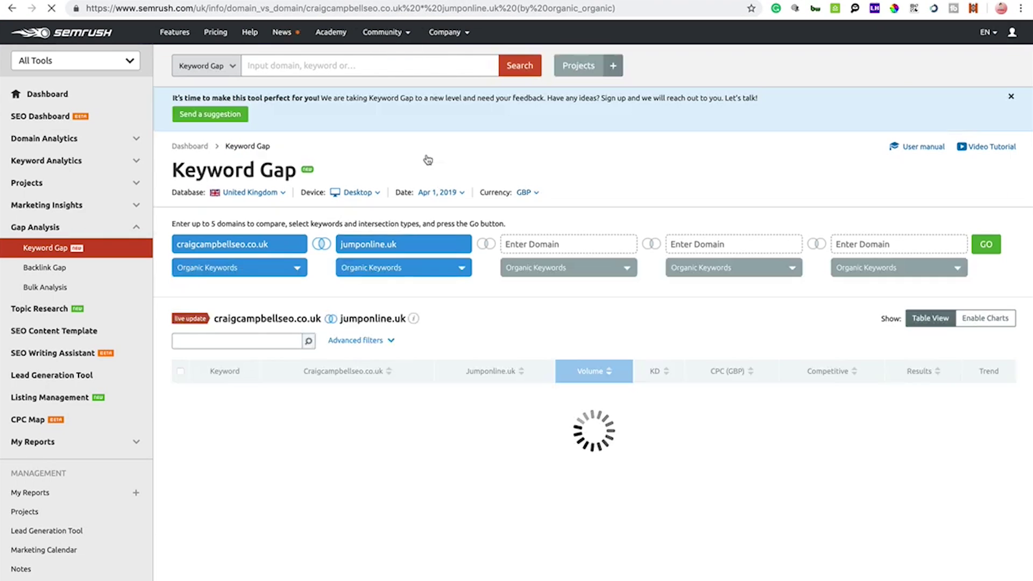
scroll(546, 261, "down", 4)
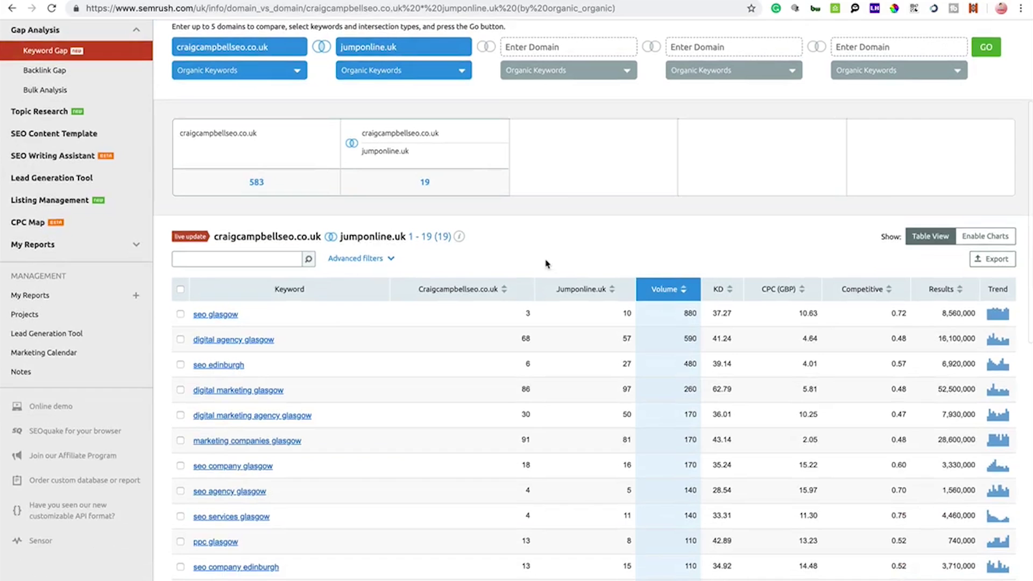
scroll(546, 264, "up", 4)
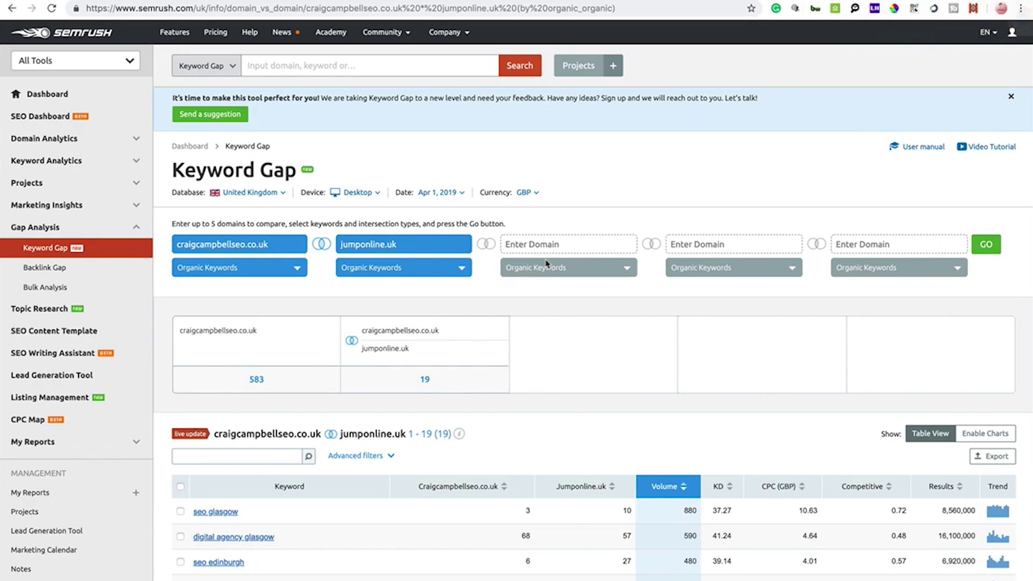
Leave the Keyword Gap comparison, return to the domain's Organic Research report and open Position Changes
left_click(12, 8)
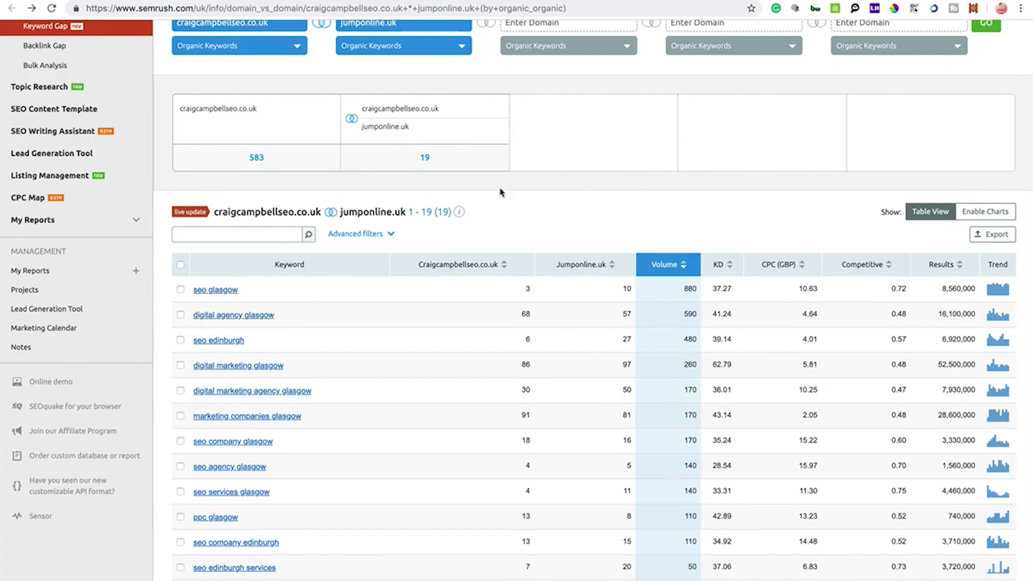
mouse_move(16, 0)
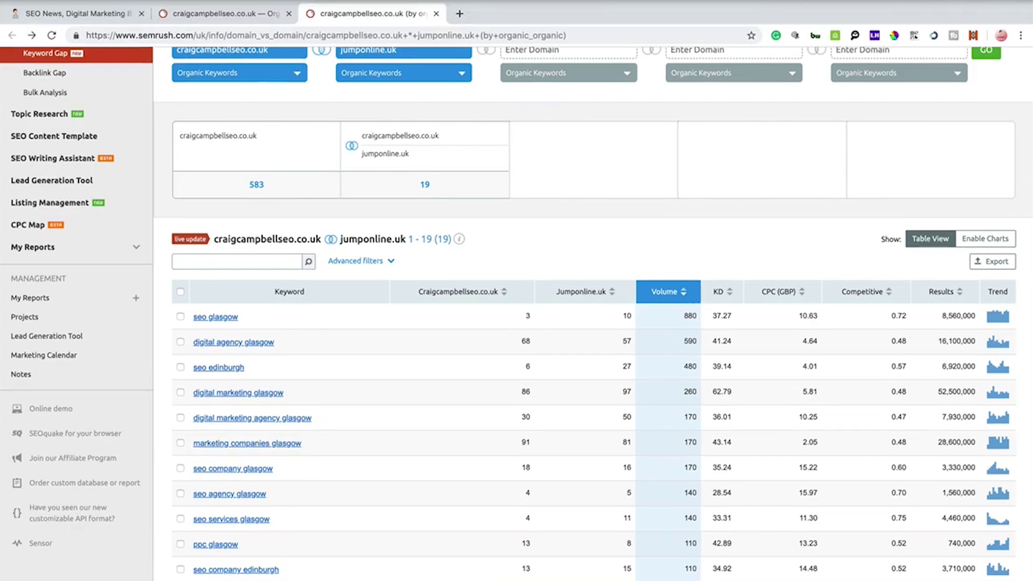
left_click(256, 16)
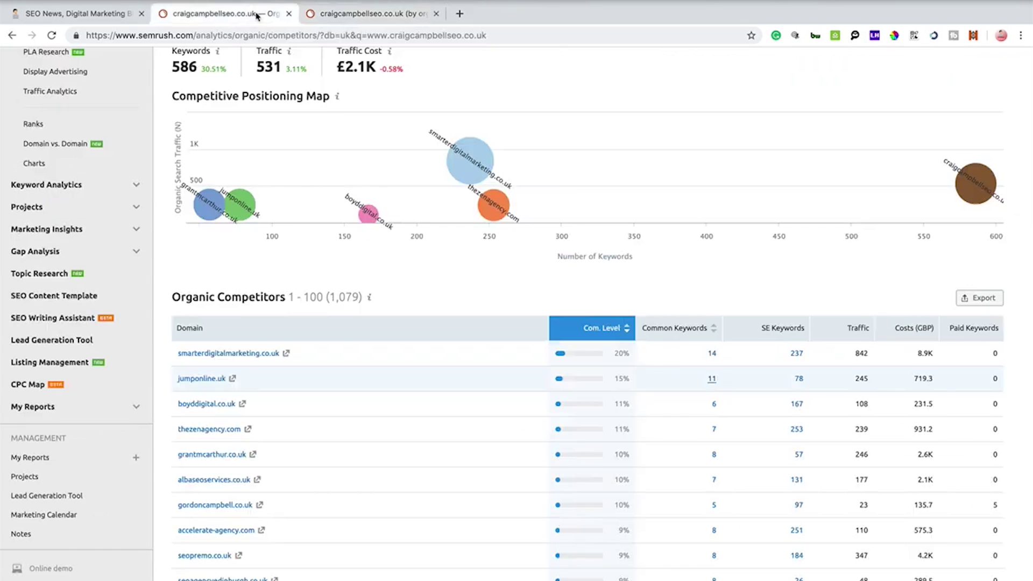
left_click_drag(427, 272, 372, 1)
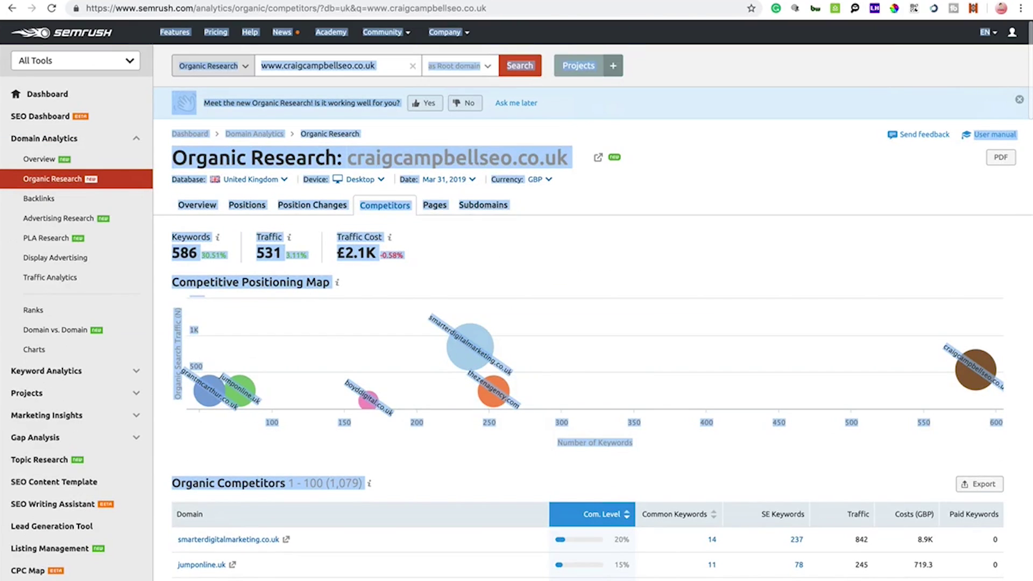
left_click(309, 208)
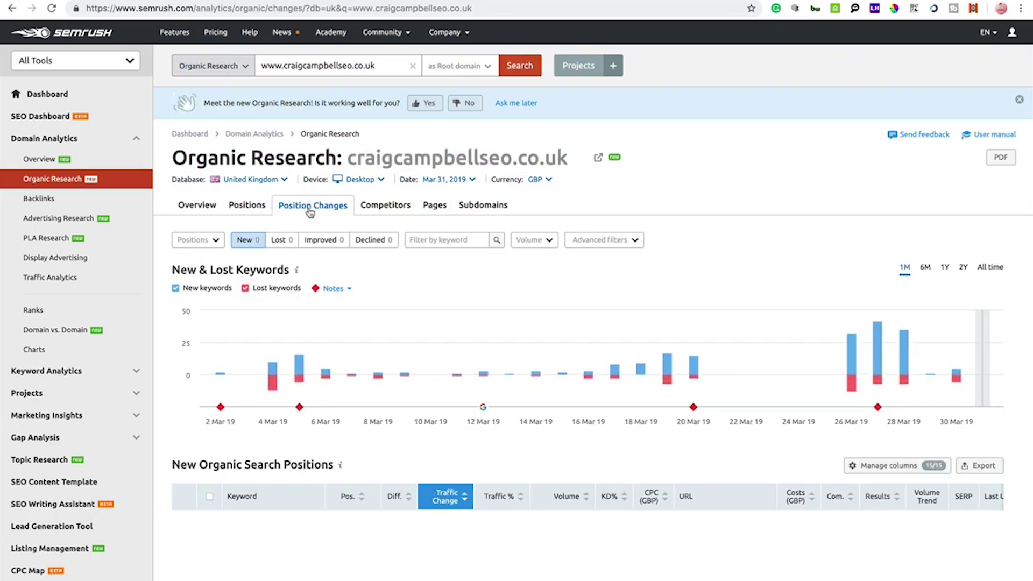